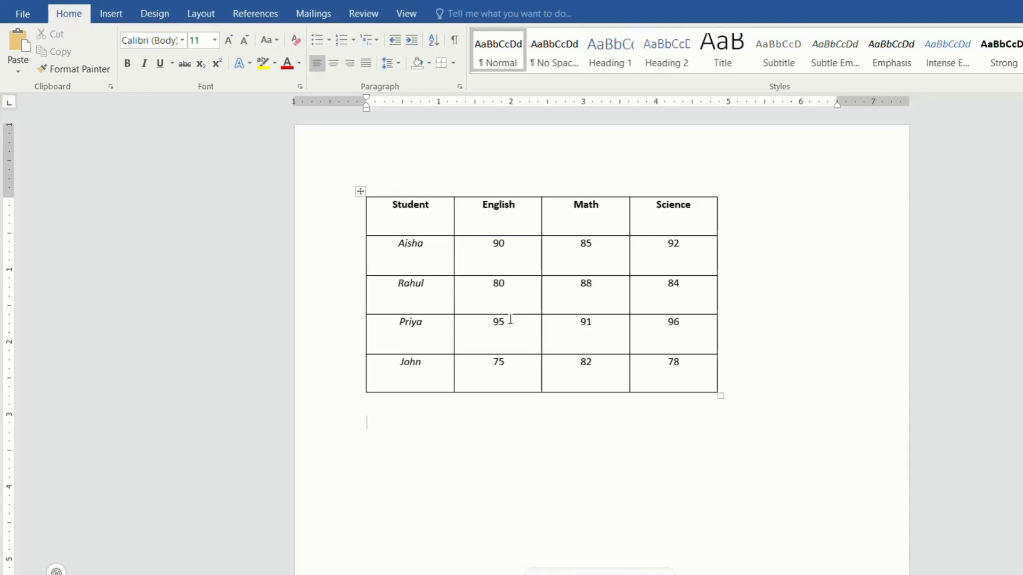
# Insert an empty row above the first student's row, directly beneath the table's header row.
pyautogui.click(561, 262)
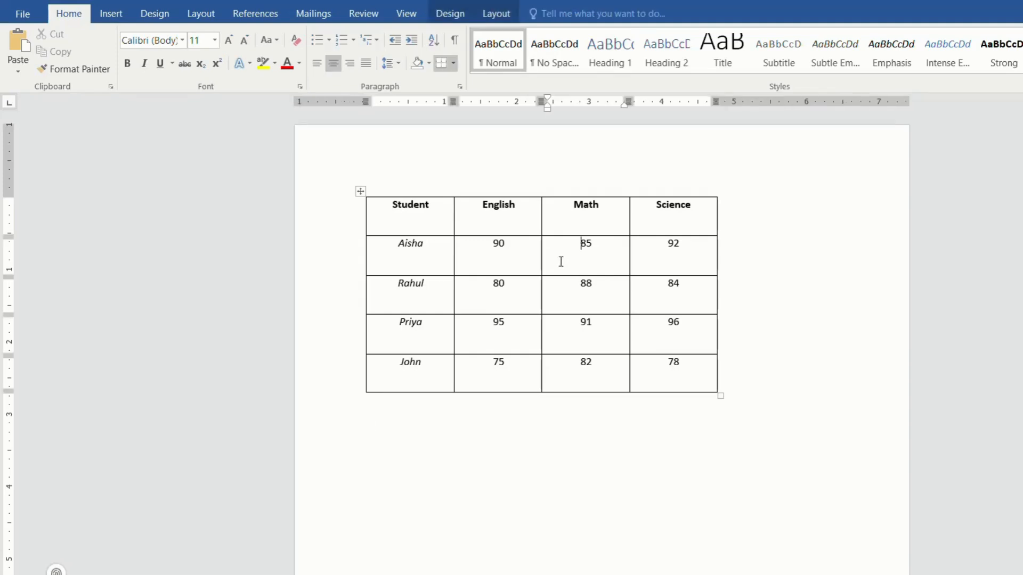
pyautogui.rightClick(561, 261)
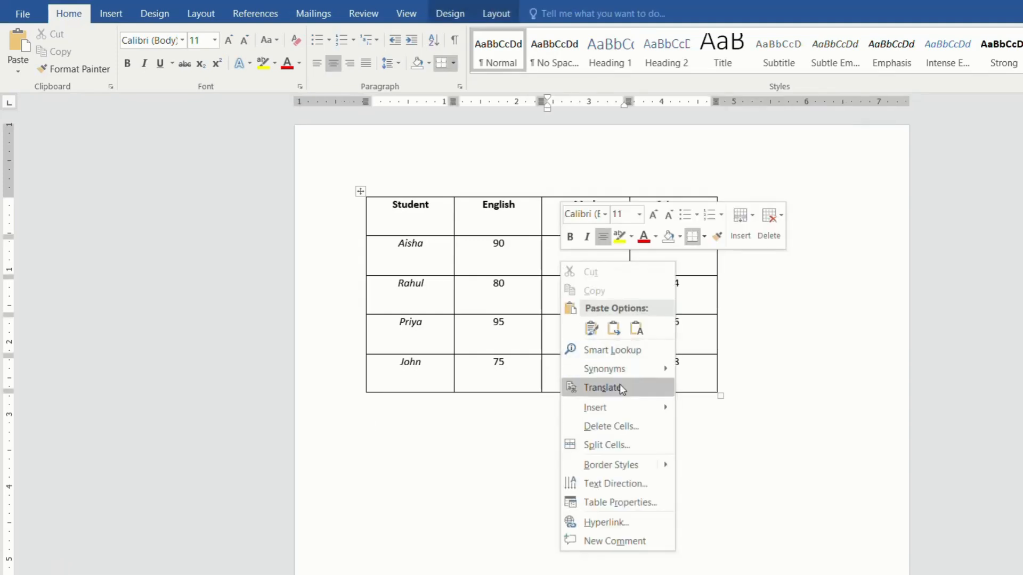
pyautogui.moveTo(663, 411)
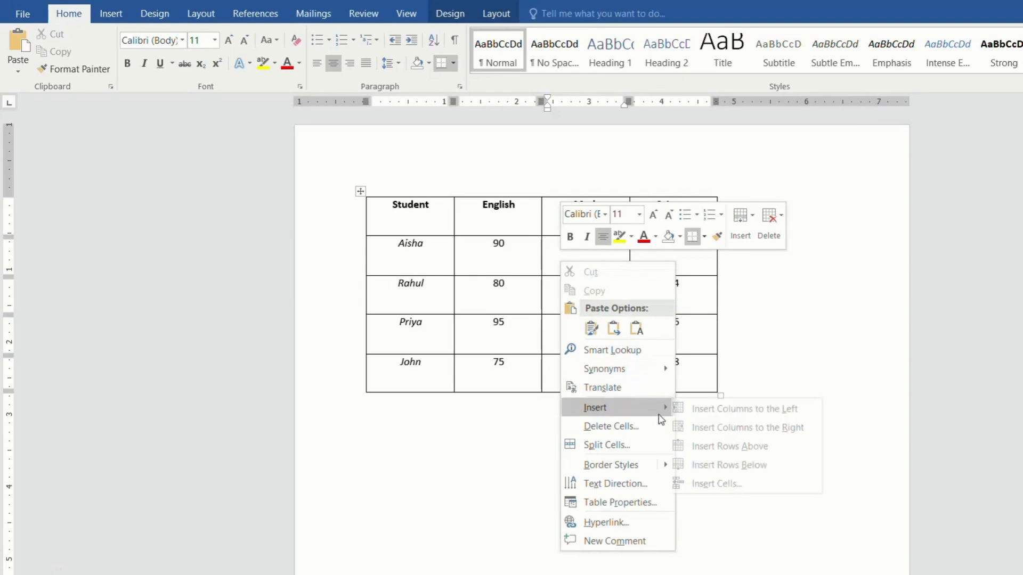
pyautogui.click(717, 446)
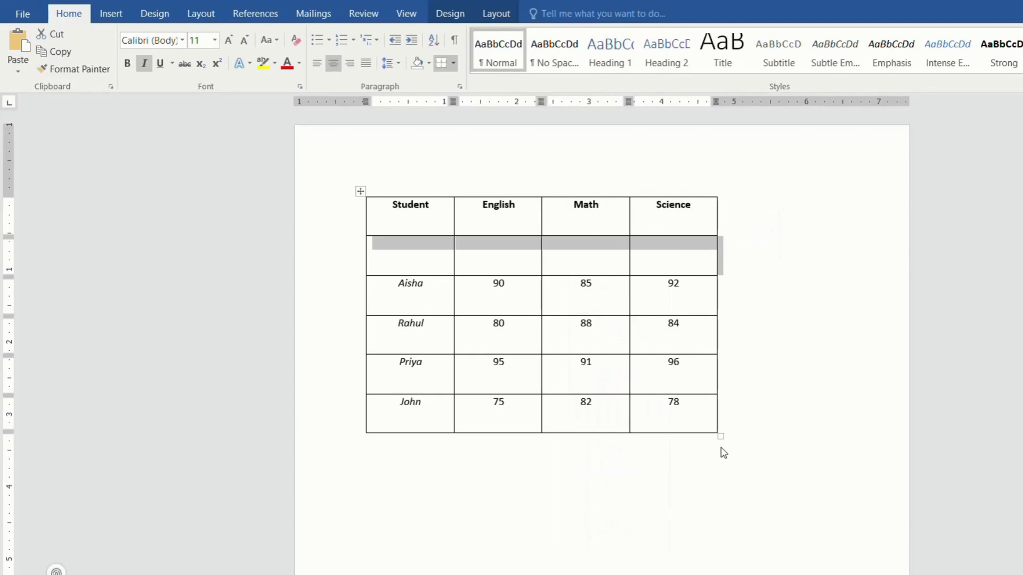
# Insert an empty column to the left of the Science column.
pyautogui.click(648, 330)
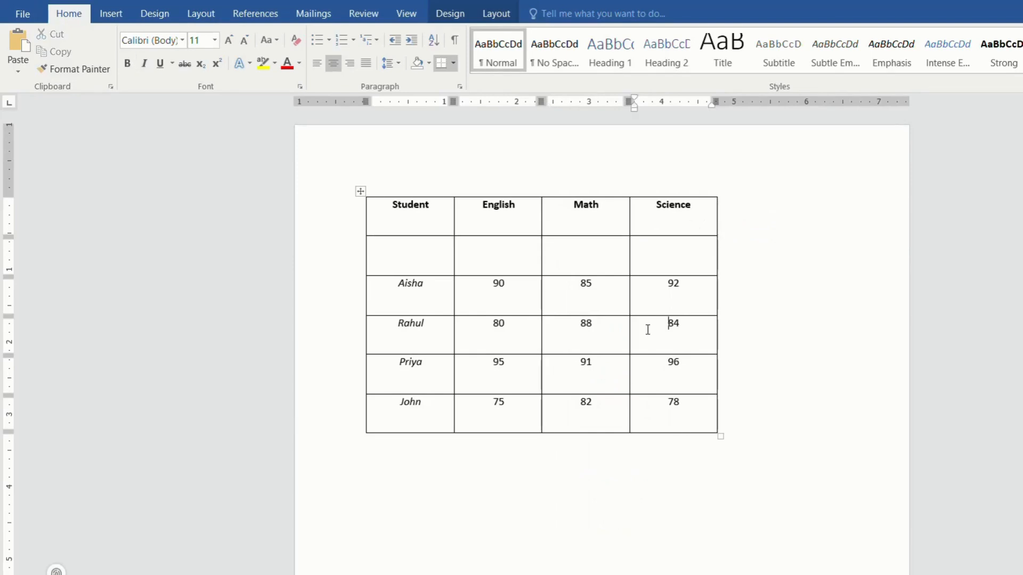
pyautogui.rightClick(648, 330)
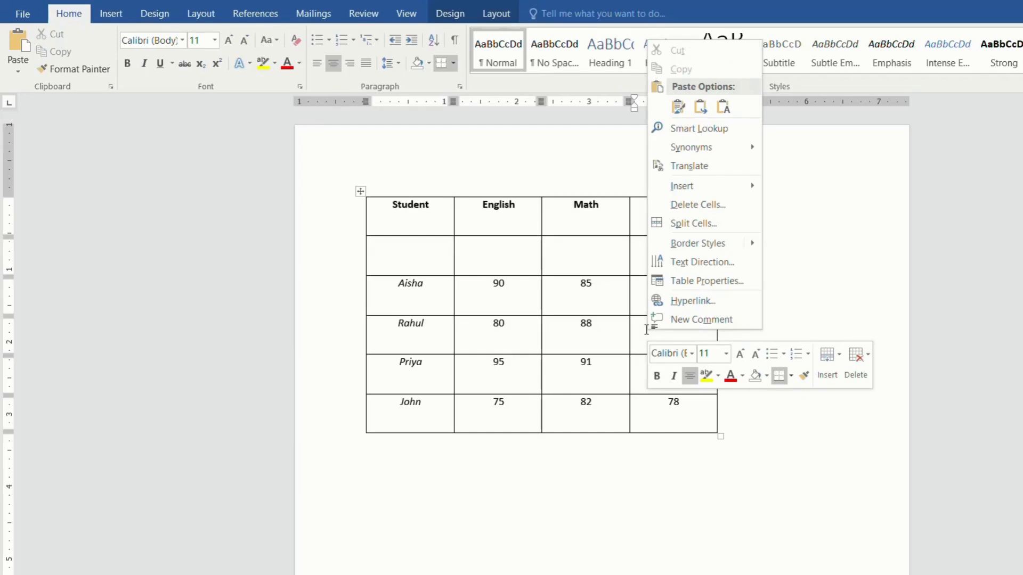
pyautogui.moveTo(736, 184)
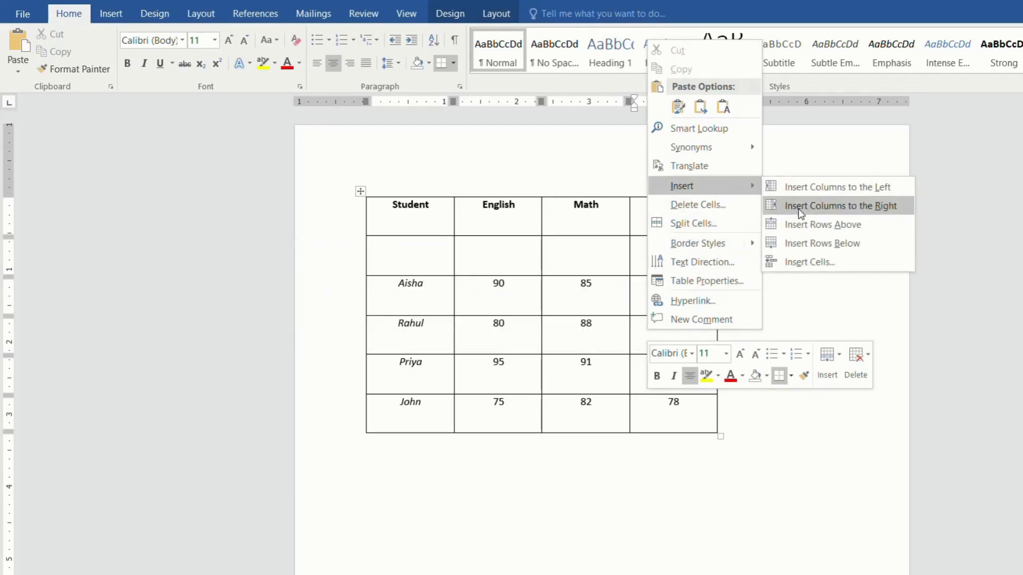
pyautogui.click(815, 192)
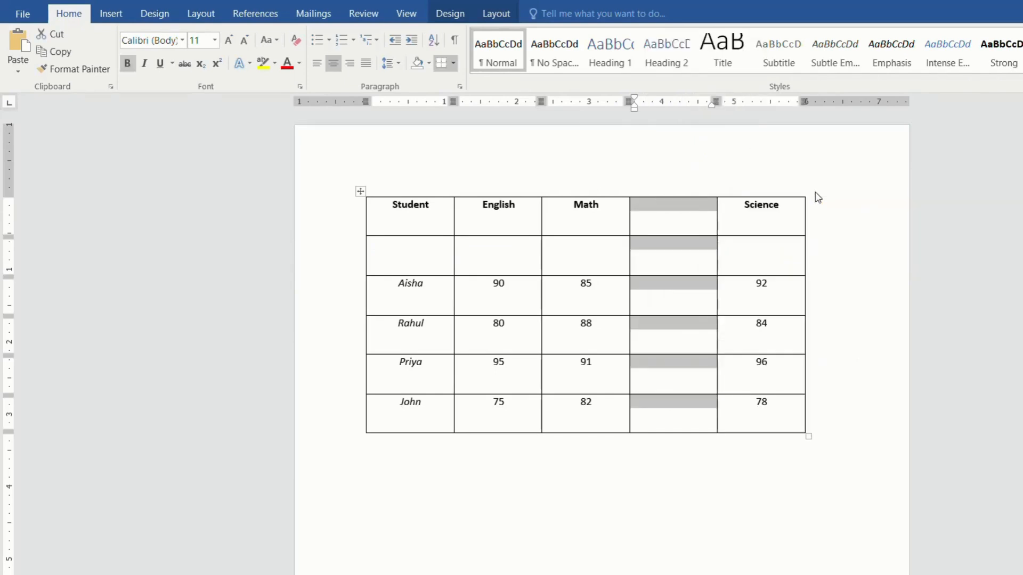
pyautogui.click(822, 288)
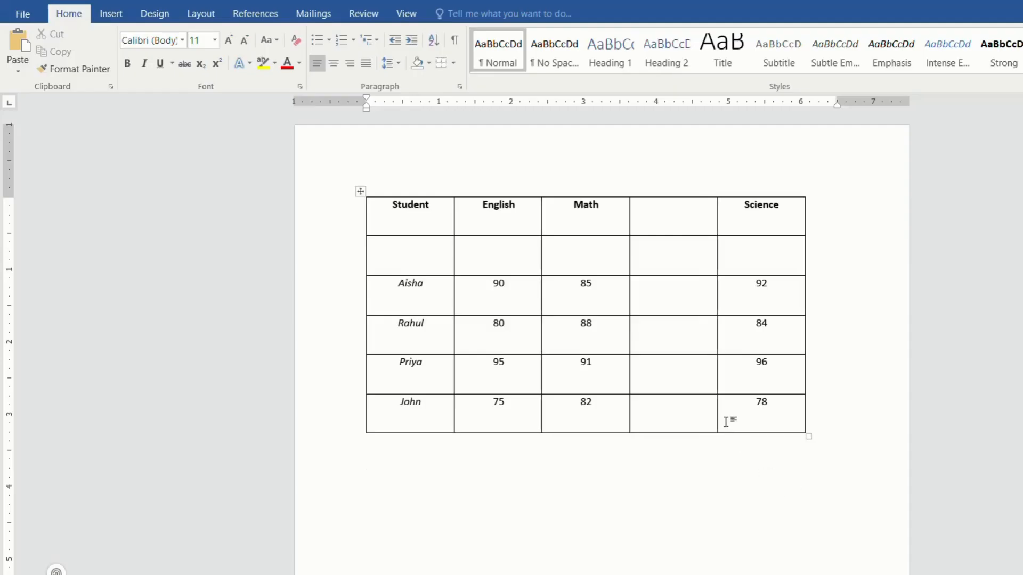
# Delete the entire empty row beneath the table's header row.
pyautogui.click(576, 253)
pyautogui.rightClick(576, 253)
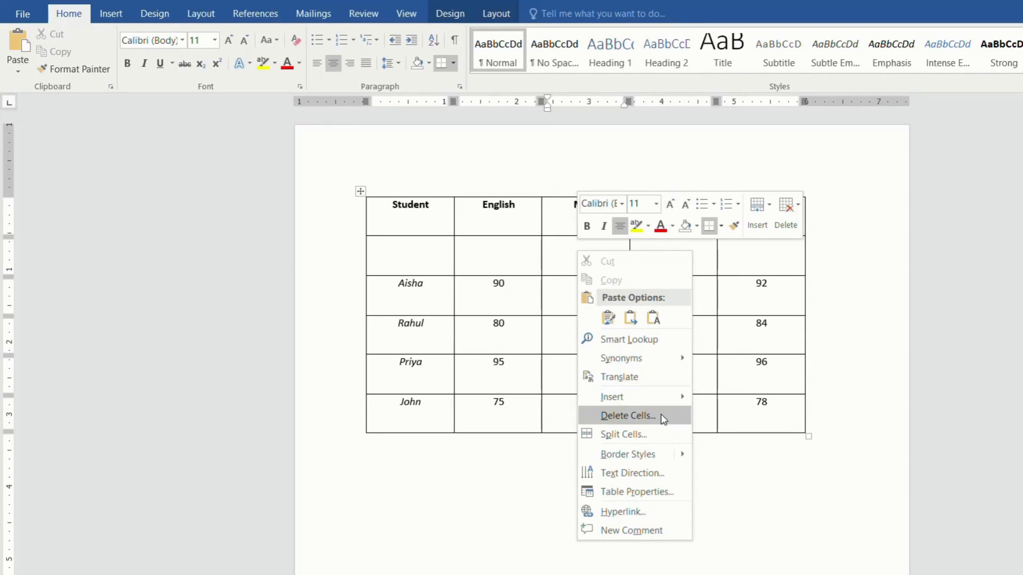
pyautogui.click(628, 415)
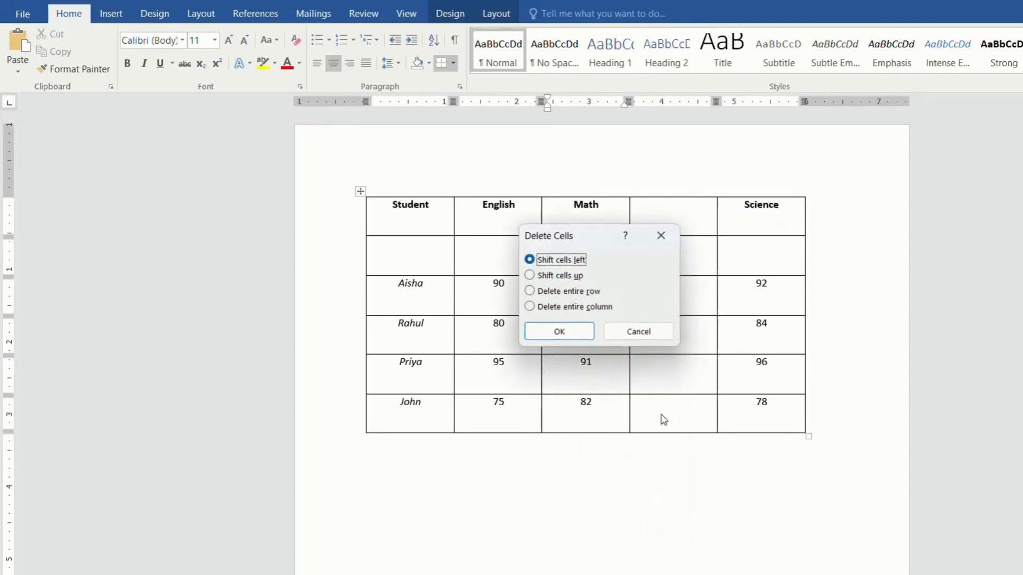
pyautogui.click(584, 292)
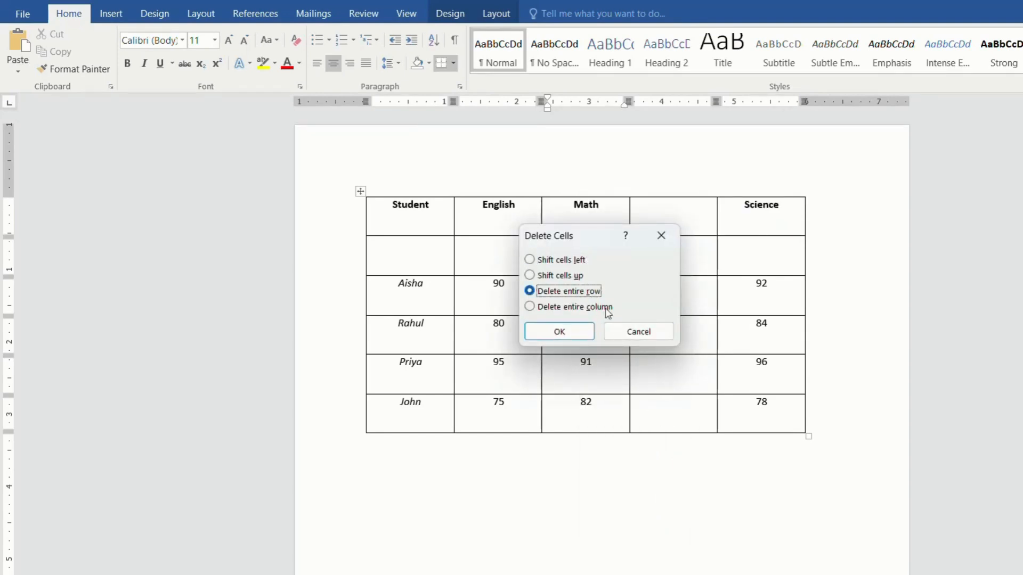
pyautogui.click(569, 329)
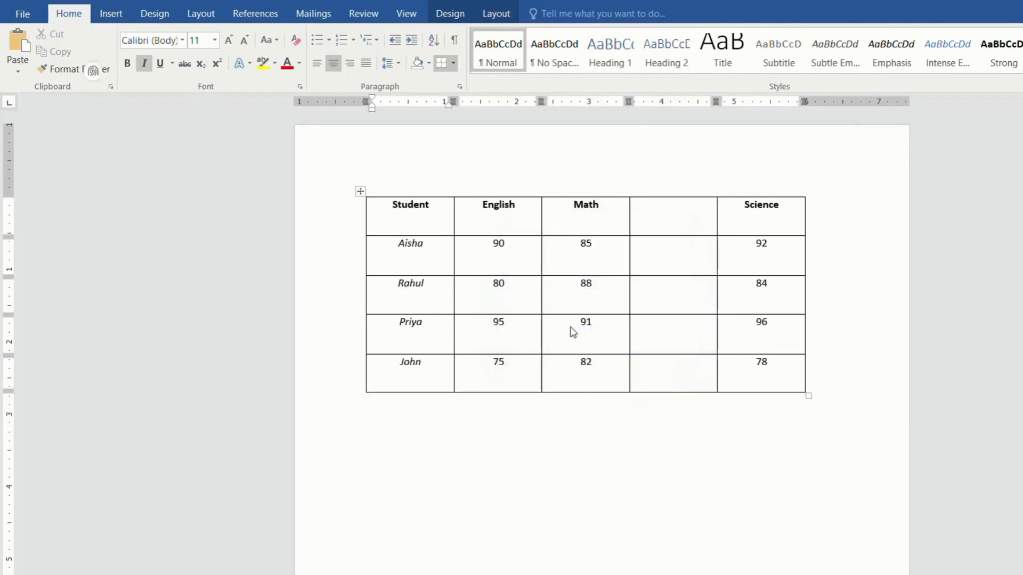
# Delete the entire empty column between the Math and Science columns.
pyautogui.click(669, 217)
pyautogui.rightClick(668, 216)
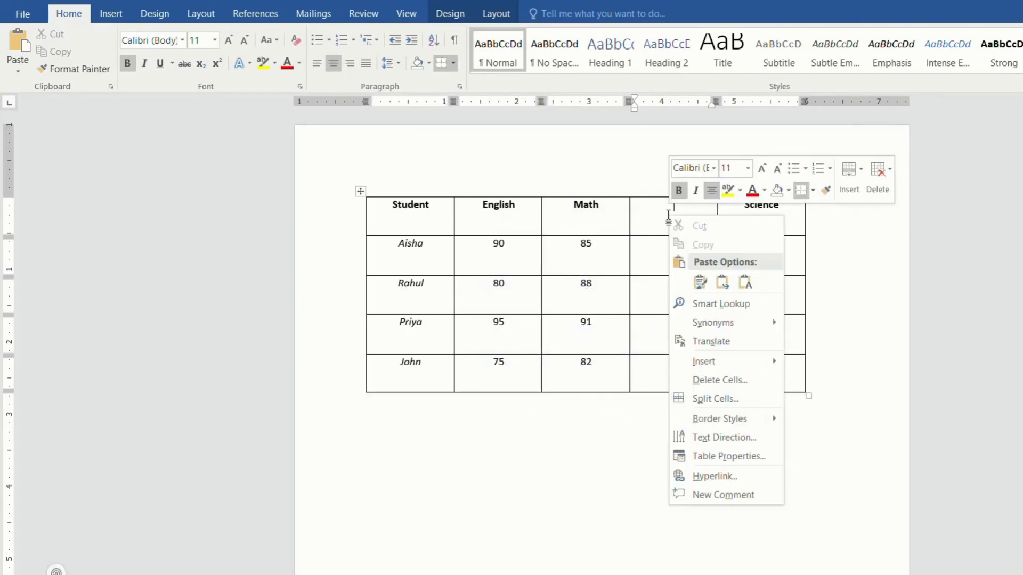
pyautogui.click(767, 383)
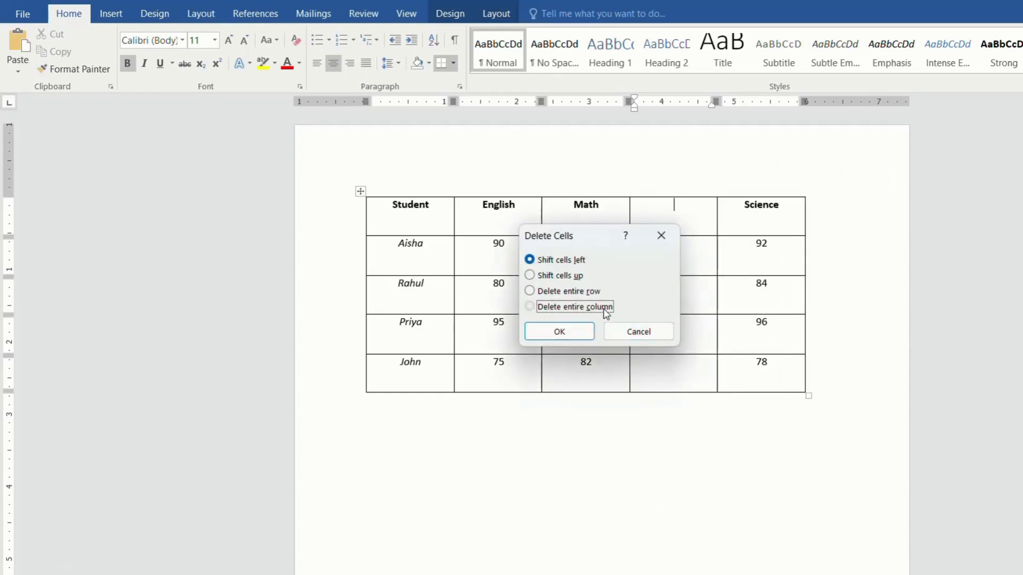
pyautogui.click(603, 306)
pyautogui.click(571, 334)
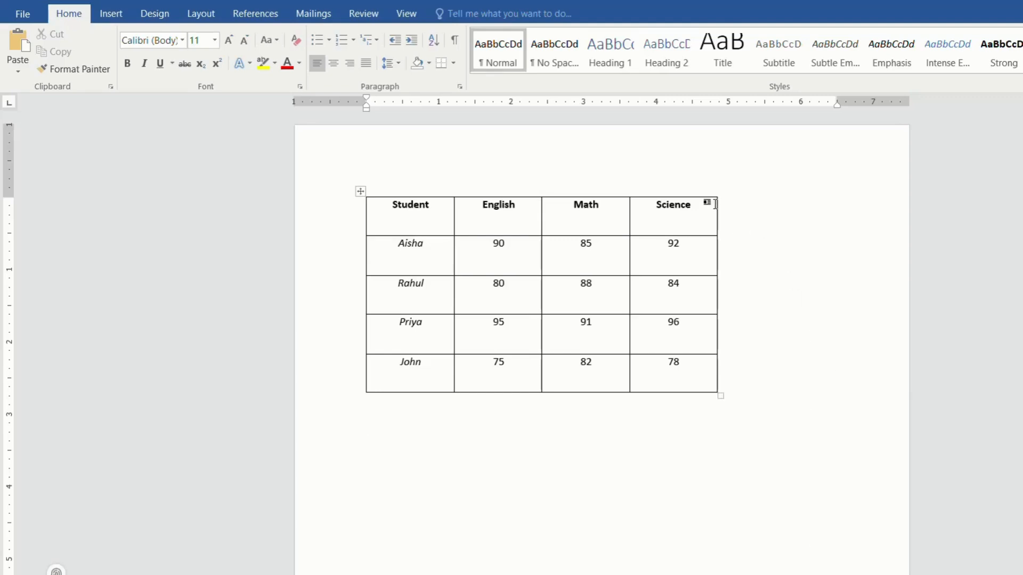
# Insert a new row above the header row and merge all its cells into one.
pyautogui.click(425, 216)
pyautogui.rightClick(426, 219)
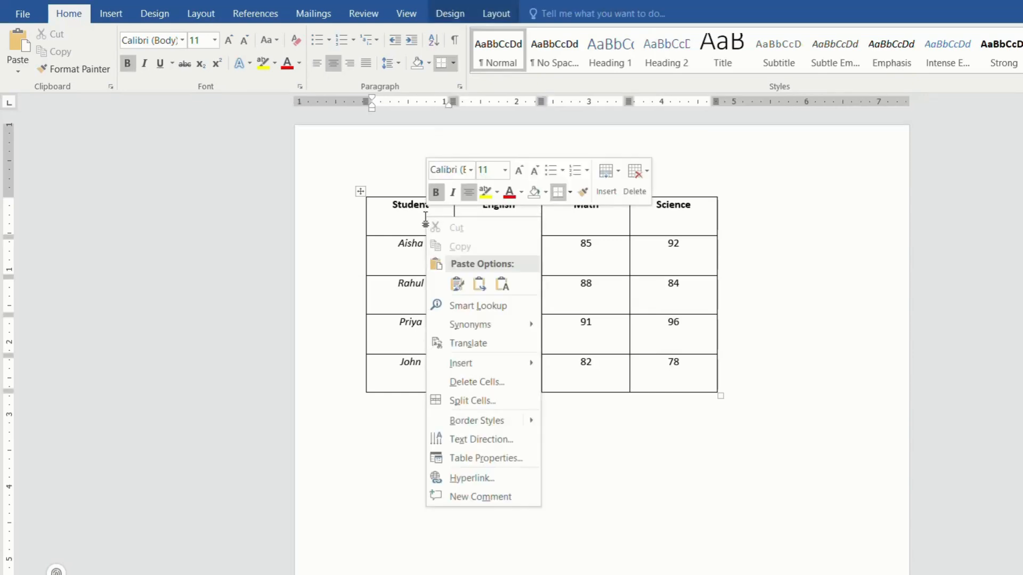
pyautogui.moveTo(518, 358)
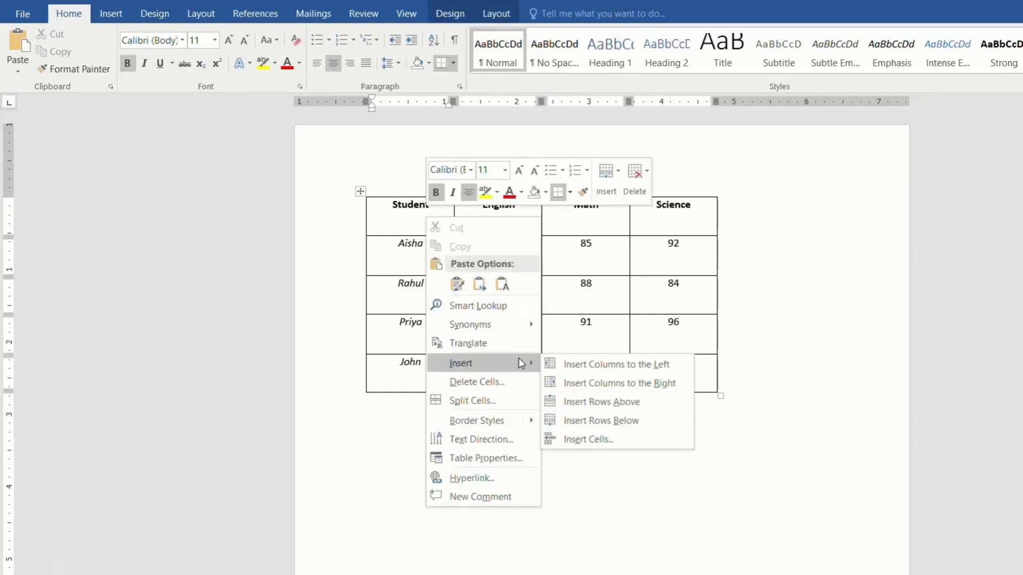
pyautogui.click(585, 402)
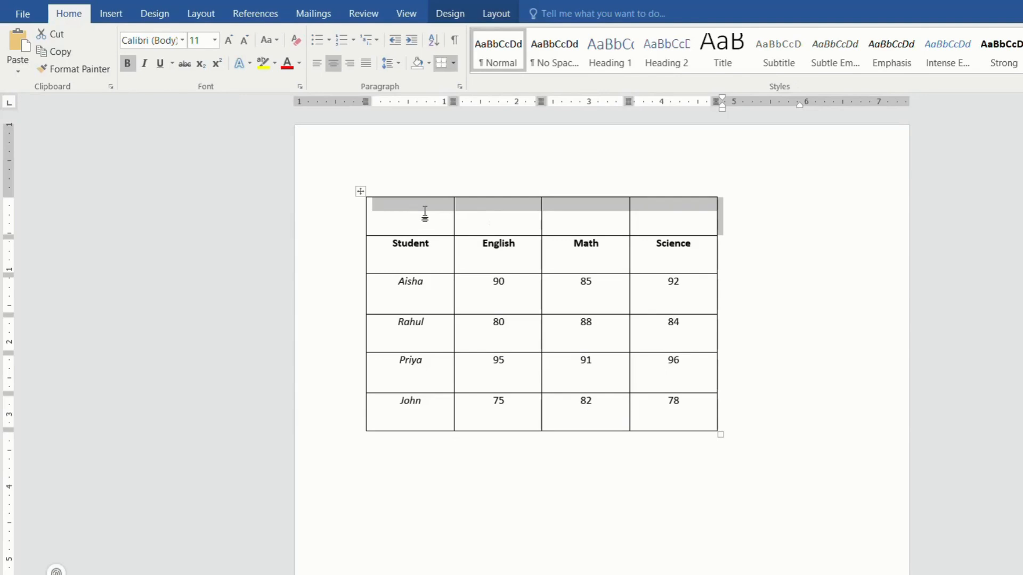
pyautogui.rightClick(442, 205)
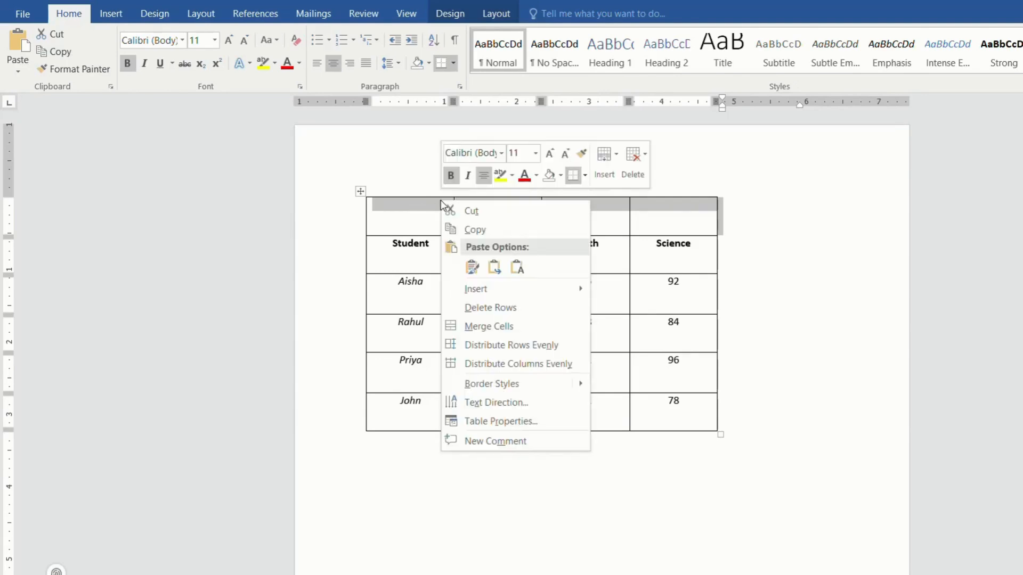
pyautogui.click(515, 322)
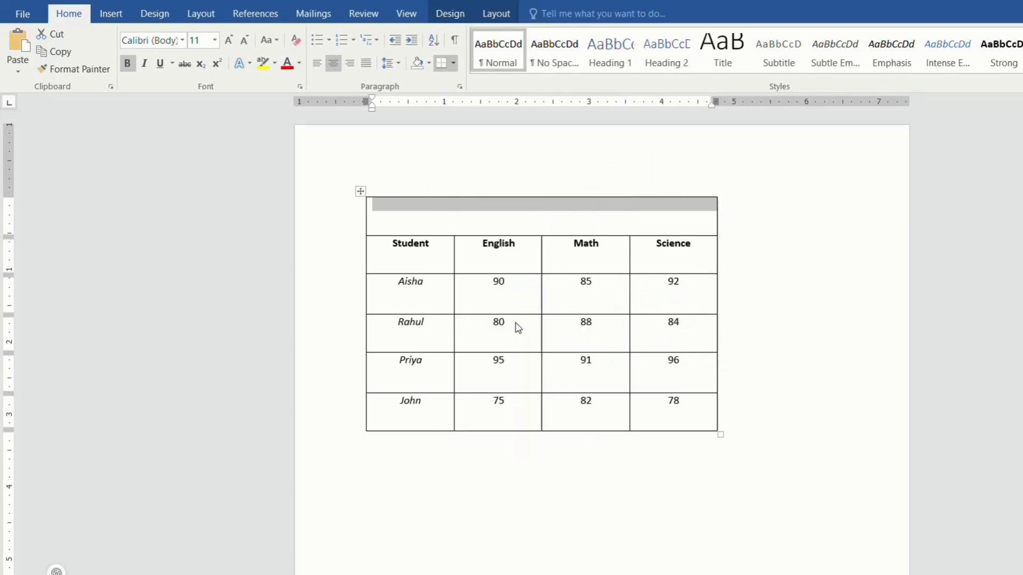
# Enter the title "Students Examination Results" in the merged cell at the top of the table.
pyautogui.click(445, 211)
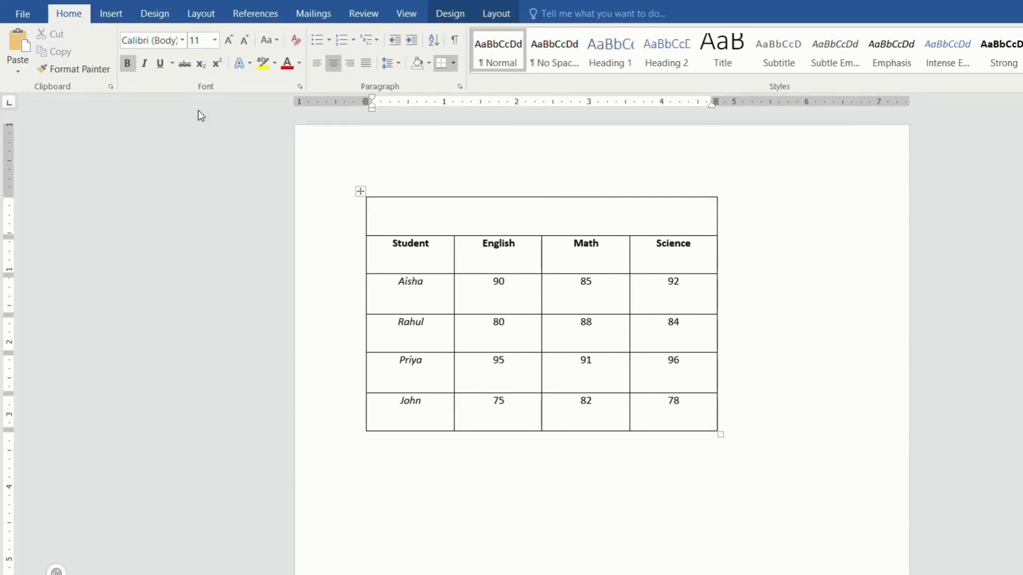
pyautogui.write('Students Examinat')
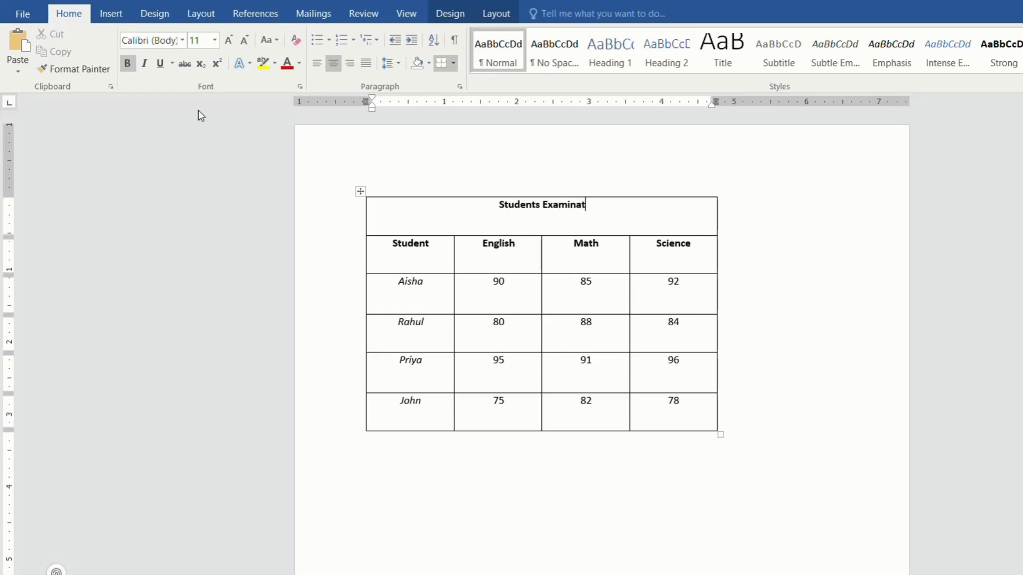
pyautogui.write('ion ')
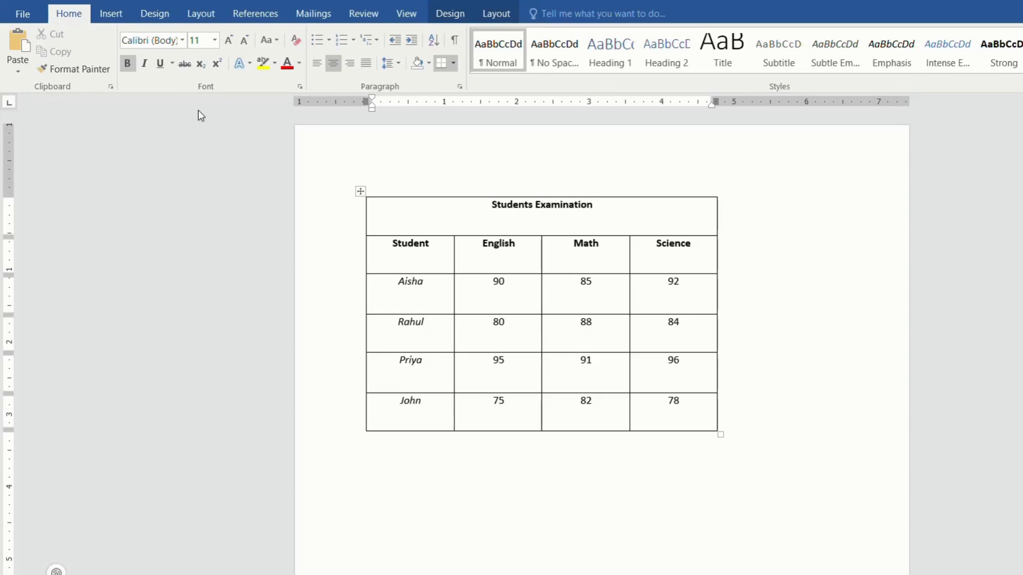
pyautogui.write('Resul')
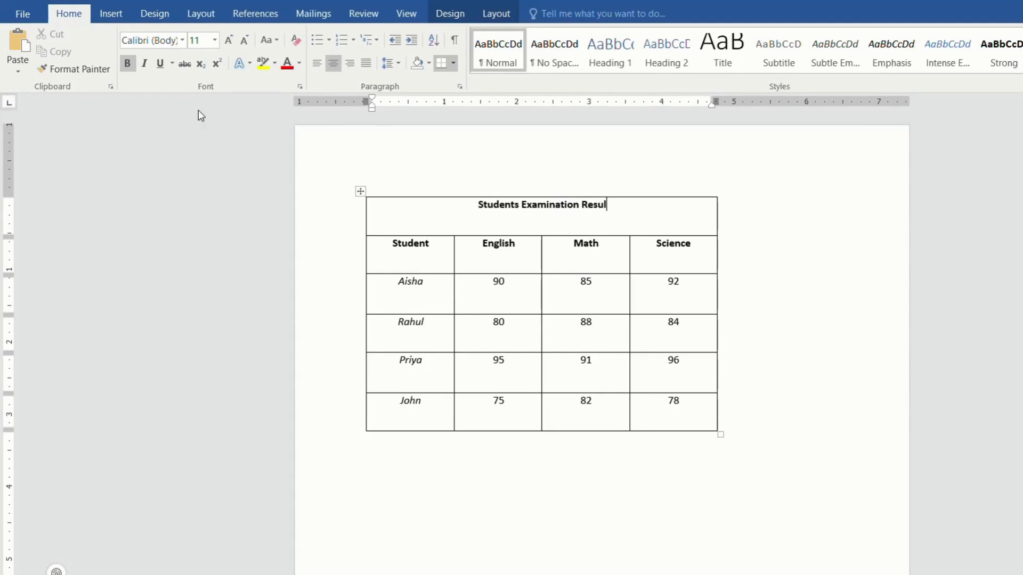
pyautogui.write('ts')
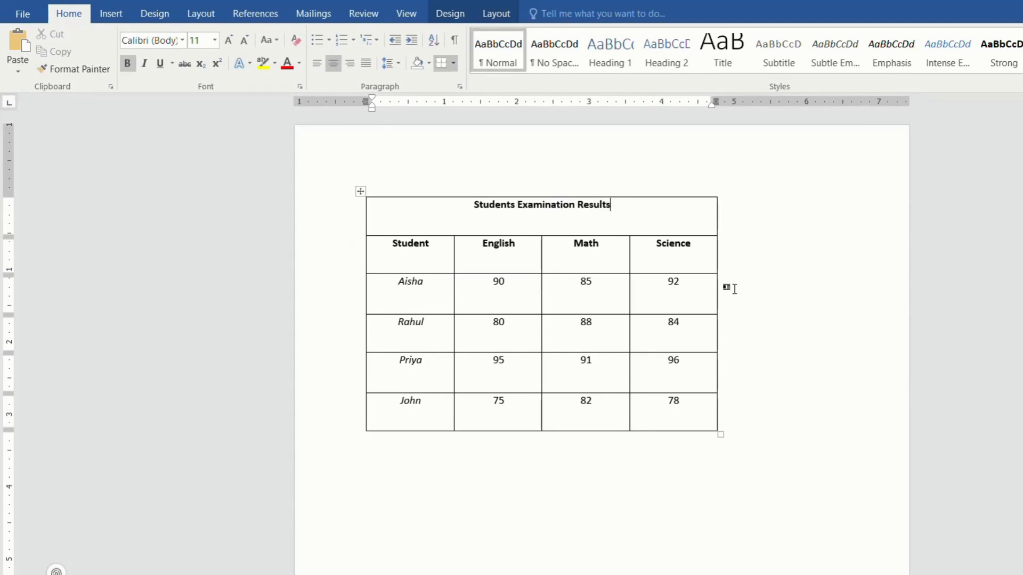
pyautogui.hotkey('ctrl', 'End')
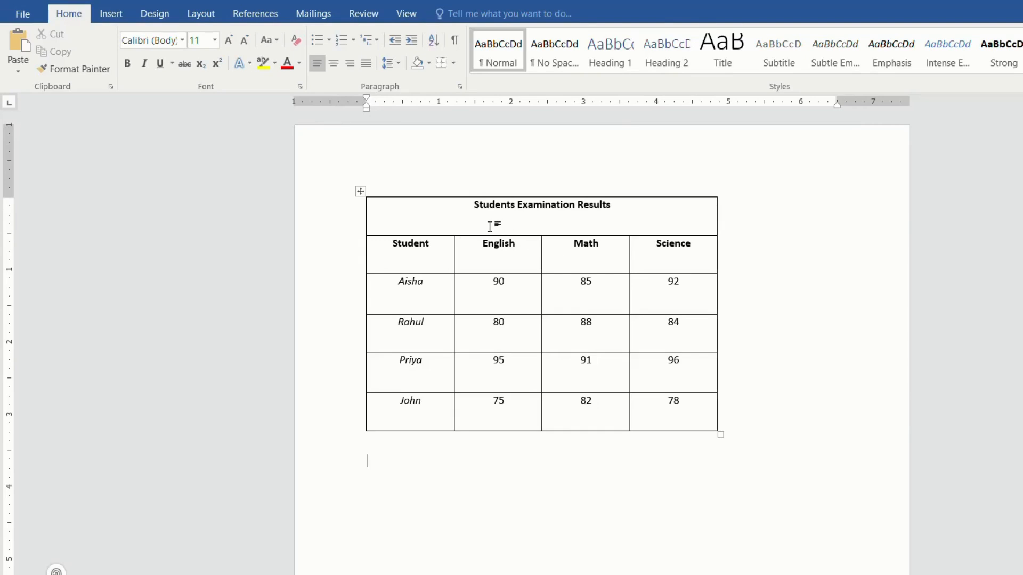
# Split the merged title cell into 4 columns and 1 row.
pyautogui.moveTo(489, 226); pyautogui.dragTo(457, 209)
pyautogui.click(456, 209)
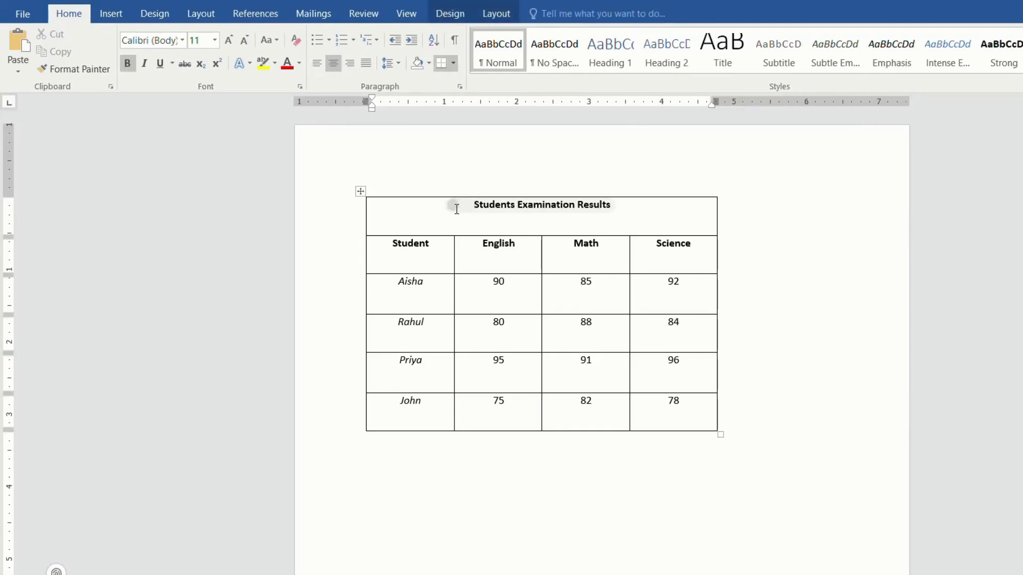
pyautogui.rightClick(457, 209)
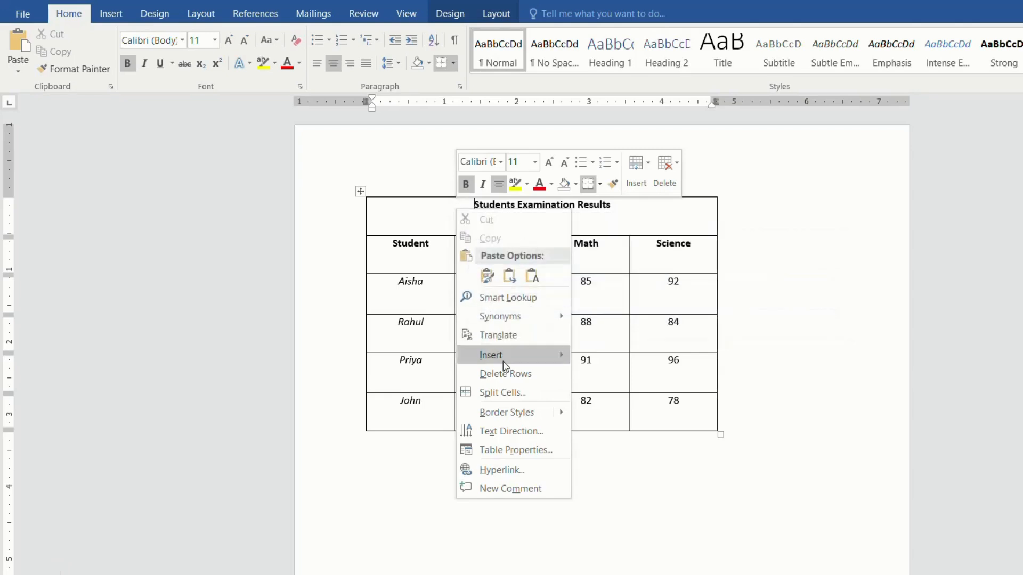
pyautogui.click(525, 396)
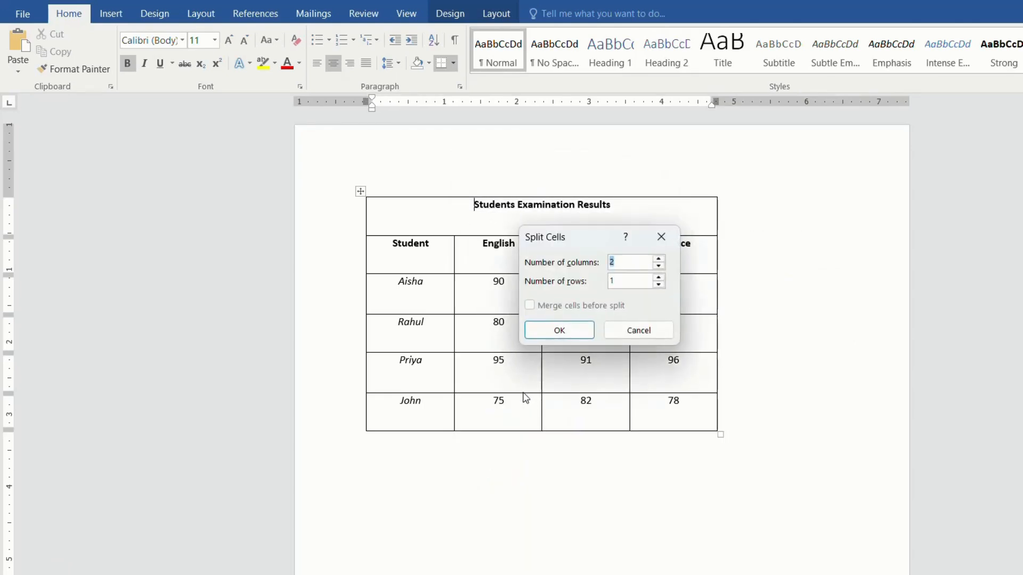
pyautogui.click(659, 259)
pyautogui.click(658, 259)
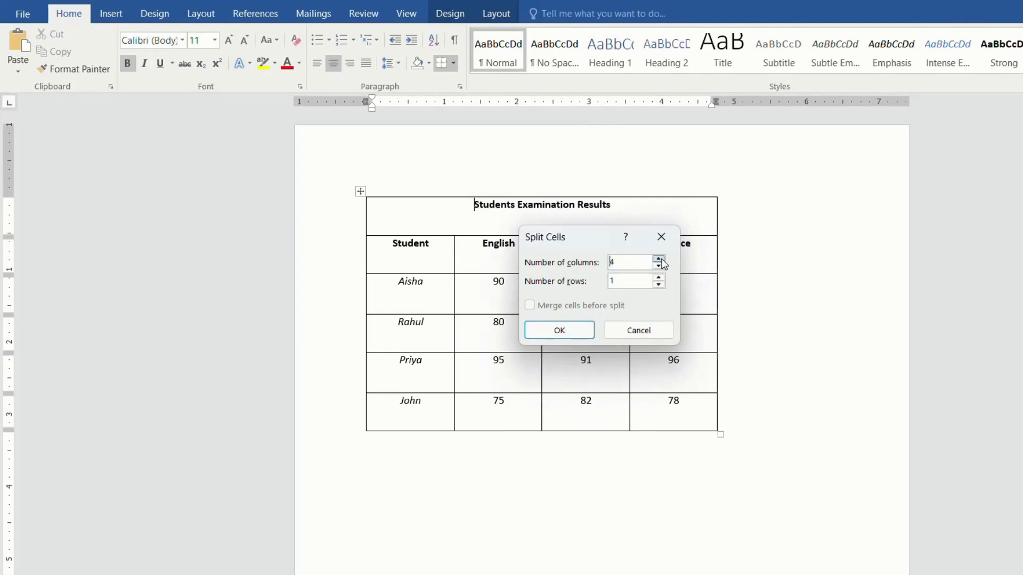
pyautogui.click(570, 328)
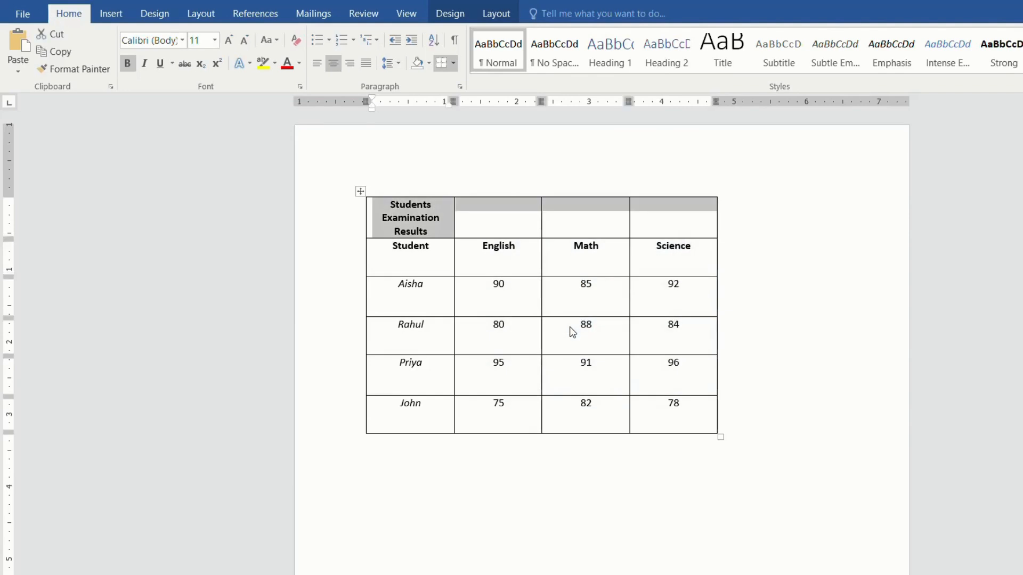
# Delete the title text from the first cell of the table's top row.
pyautogui.click(442, 232)
pyautogui.moveTo(442, 230); pyautogui.dragTo(385, 206)
pyautogui.press('Delete')
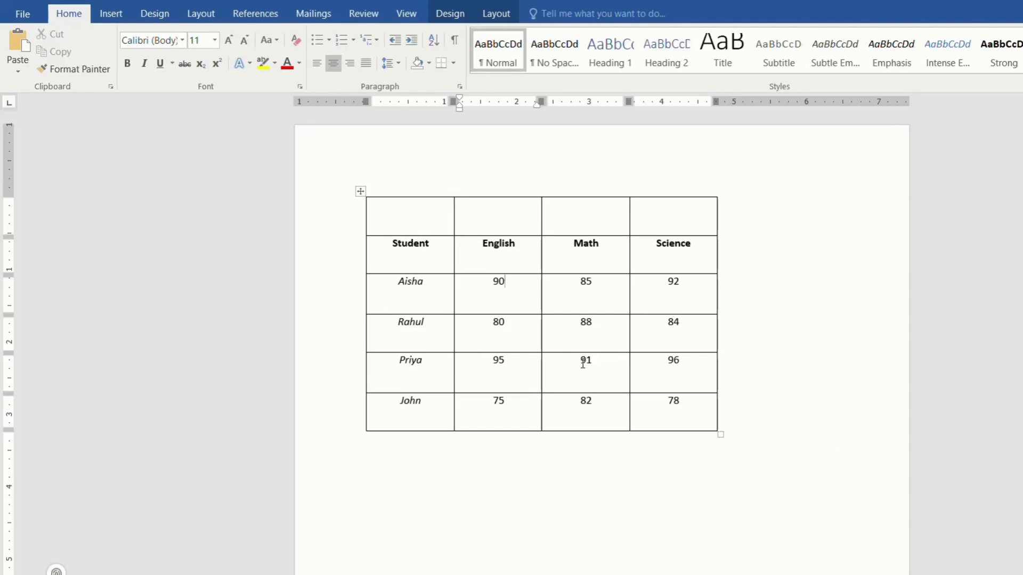
# Apply a thick shaded line border in dark gold at ½ pt width to all borders of the marks table.
pyautogui.rightClick(516, 328)
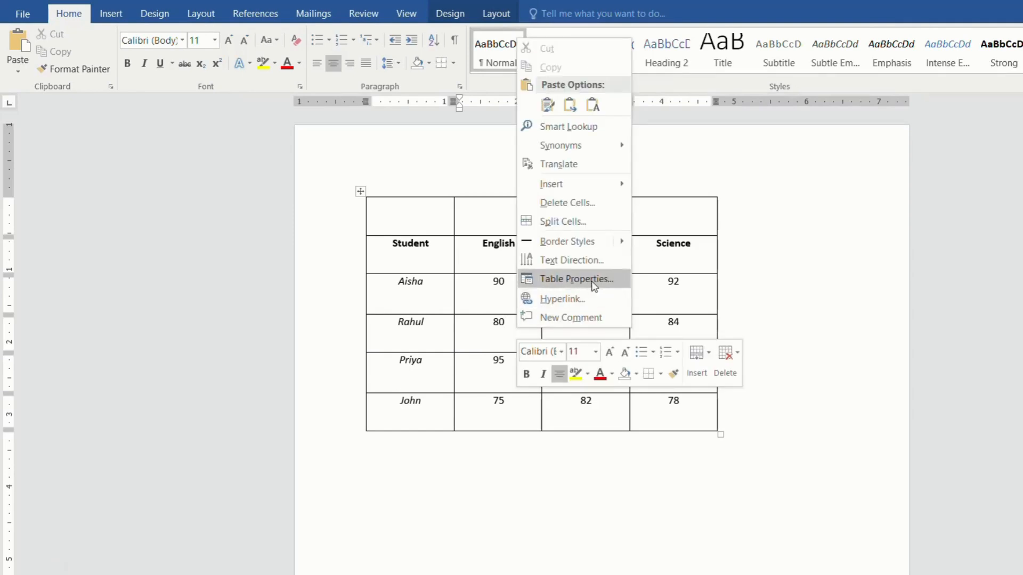
pyautogui.click(618, 282)
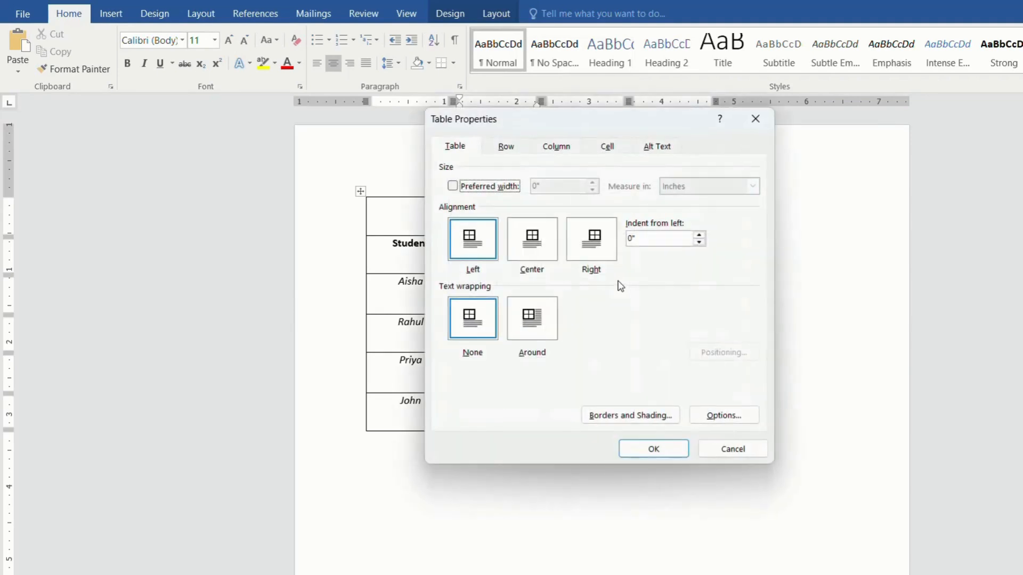
pyautogui.click(629, 415)
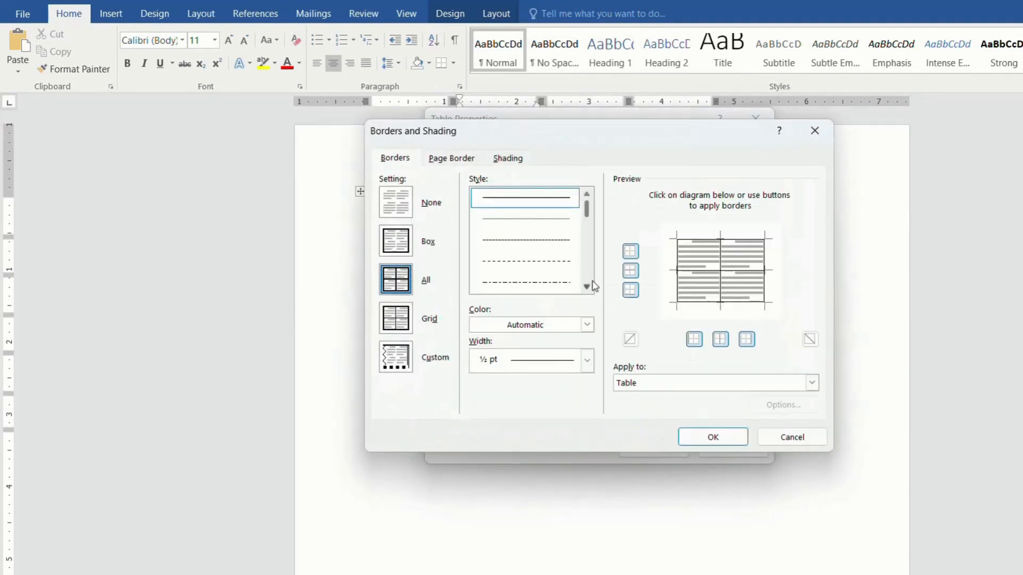
pyautogui.click(586, 288)
pyautogui.click(587, 288)
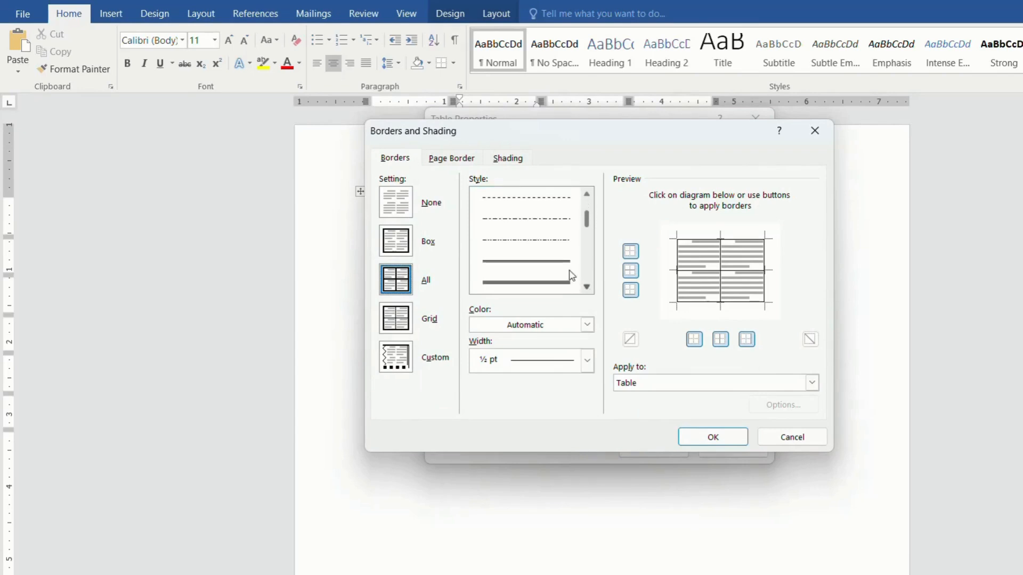
pyautogui.click(566, 264)
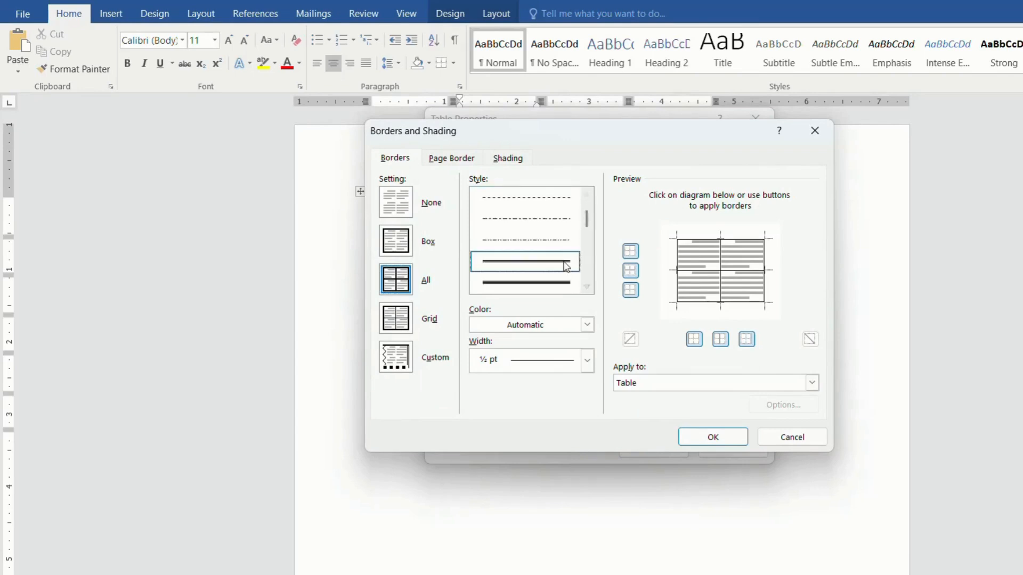
pyautogui.click(587, 325)
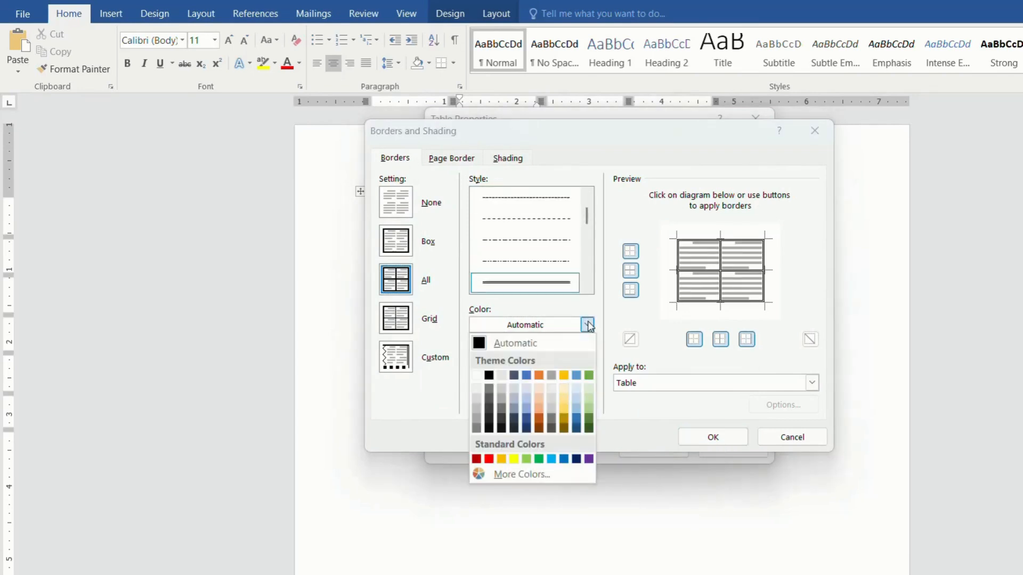
pyautogui.click(566, 423)
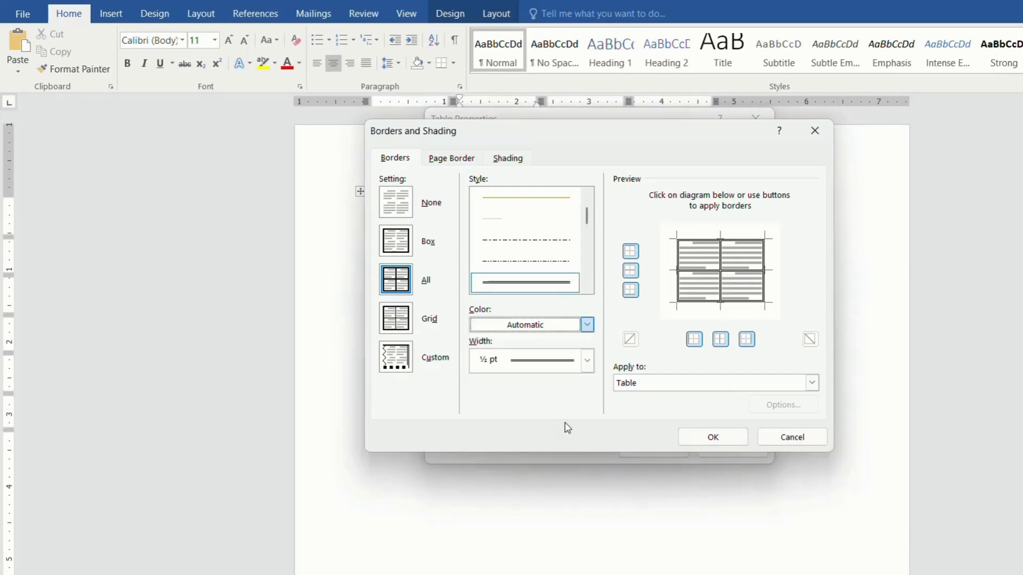
pyautogui.click(711, 438)
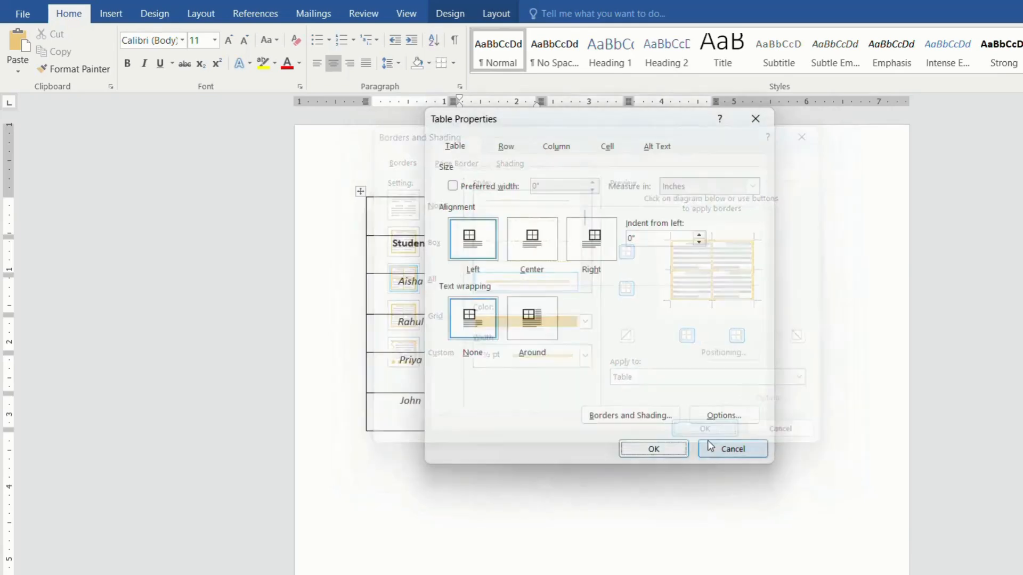
pyautogui.click(670, 454)
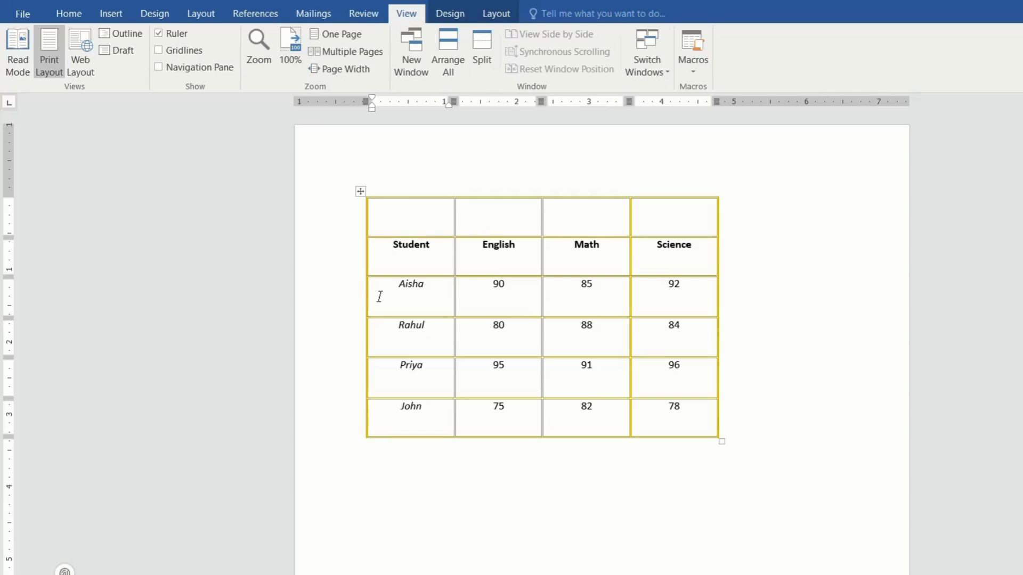
# Shade the first student's name cell below the Student header with light gold.
pyautogui.moveTo(401, 303); pyautogui.dragTo(434, 306)
pyautogui.click(450, 14)
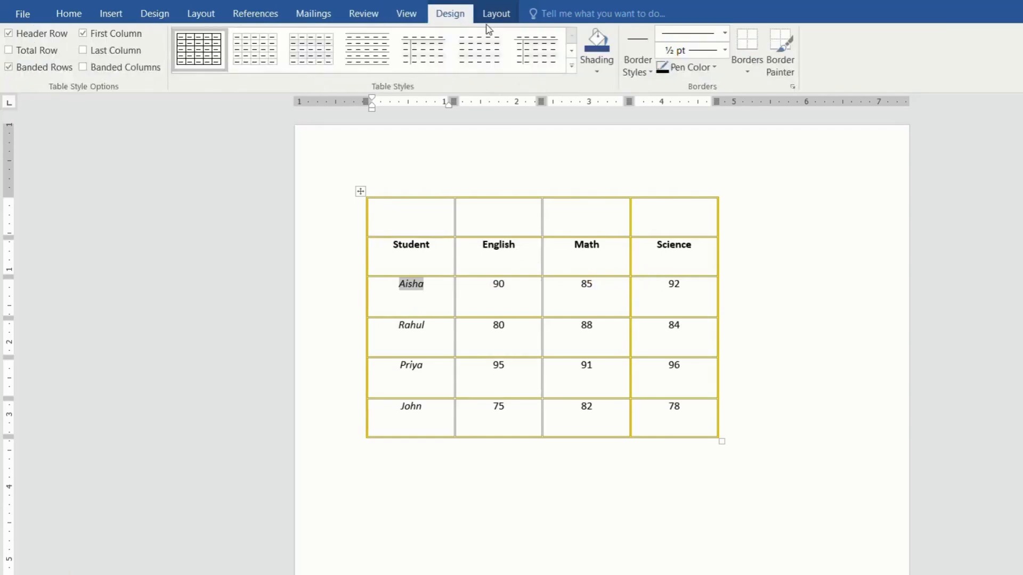
pyautogui.click(598, 74)
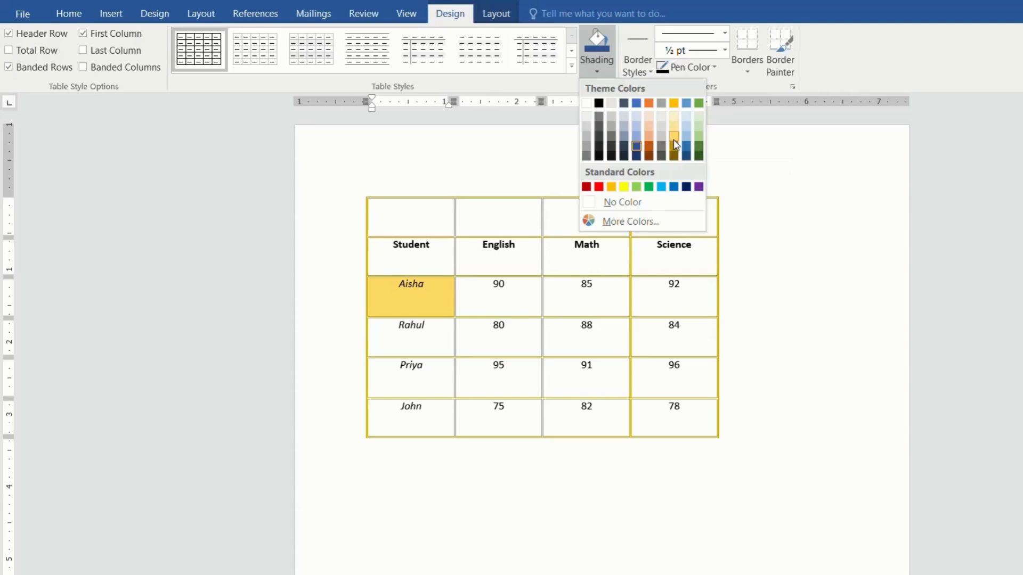
pyautogui.click(674, 144)
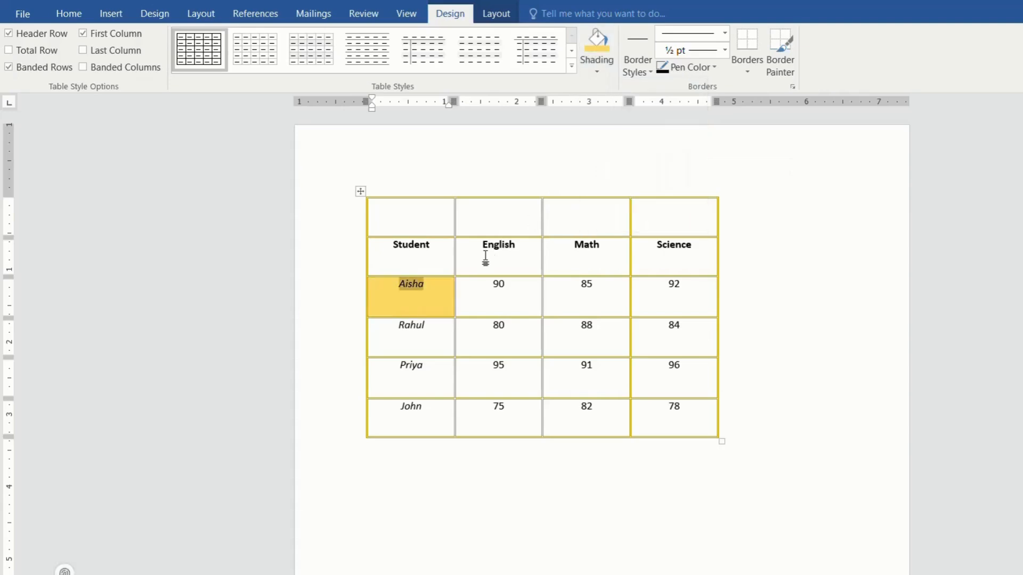
pyautogui.click(443, 340)
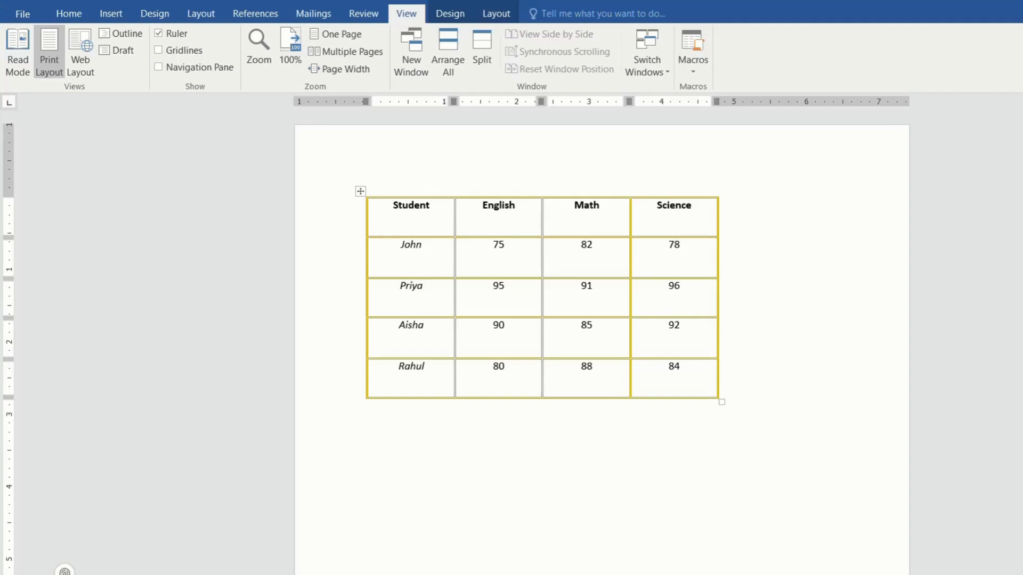
# Sort the table rows by the Student column as text in ascending order, keeping the header row.
pyautogui.click(487, 15)
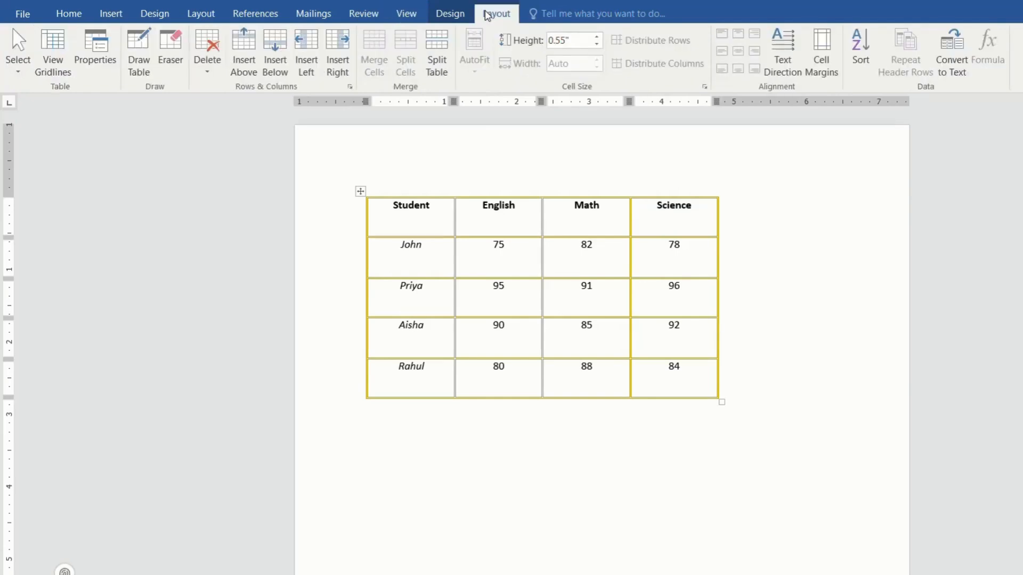
pyautogui.click(861, 53)
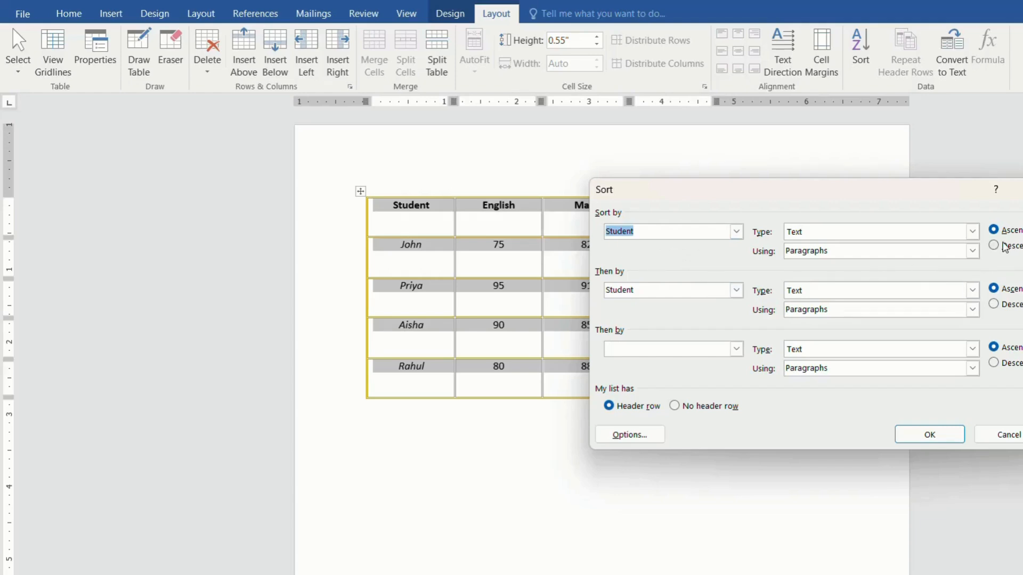
pyautogui.click(918, 447)
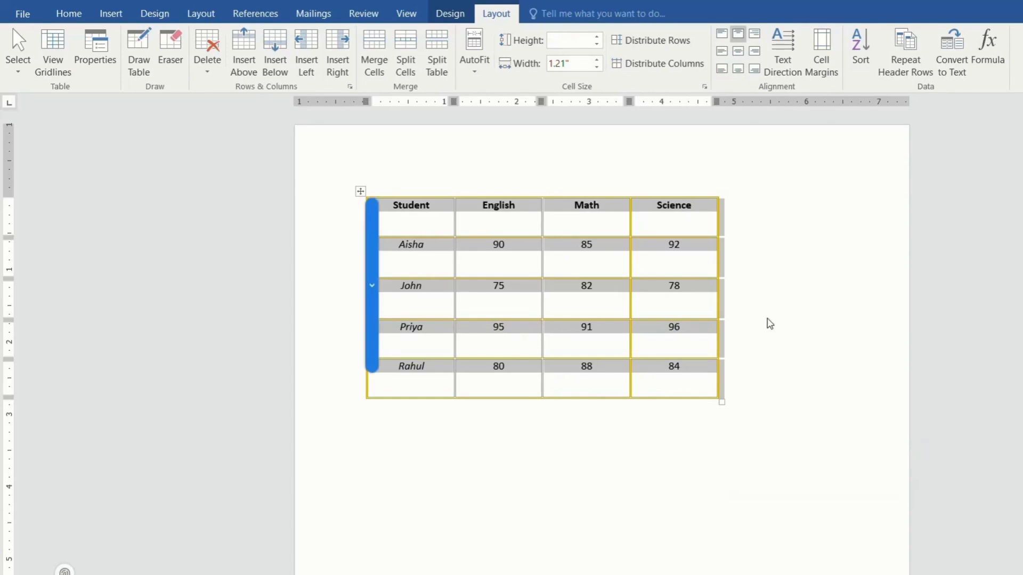
pyautogui.click(770, 324)
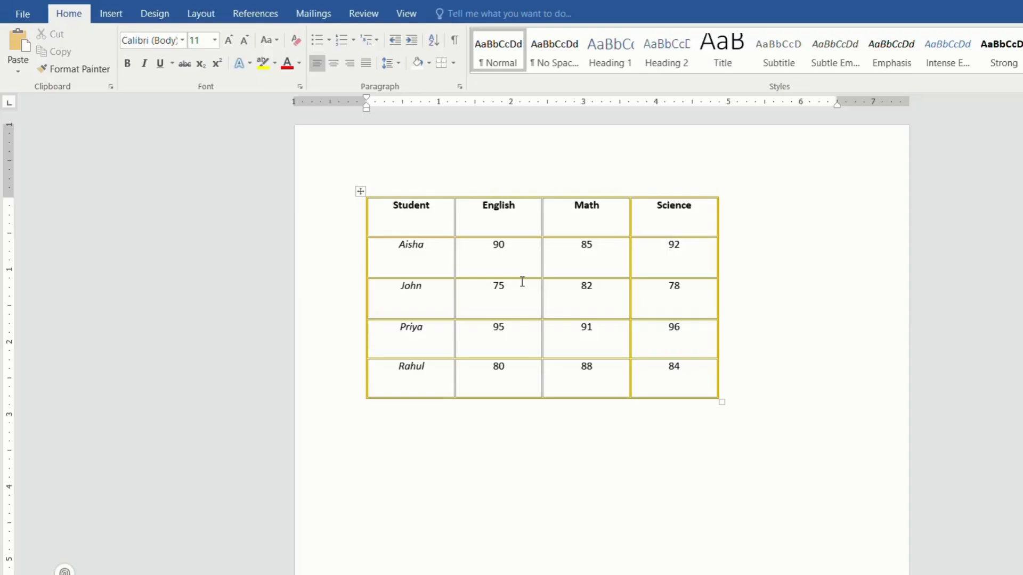
# Alternate the marks table's AutoFit between window and contents, leaving it fitted to the window.
pyautogui.click(432, 226)
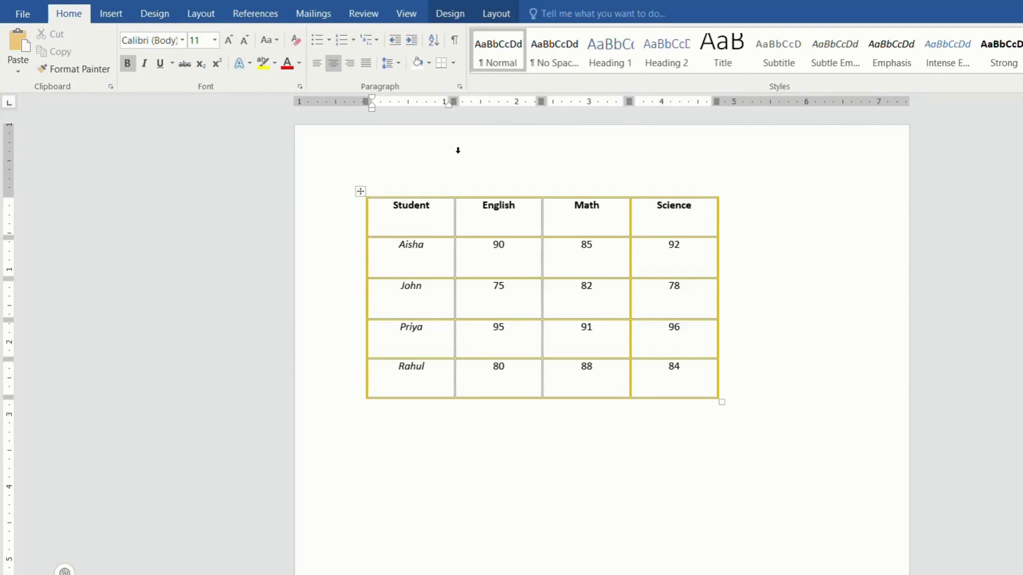
pyautogui.click(493, 11)
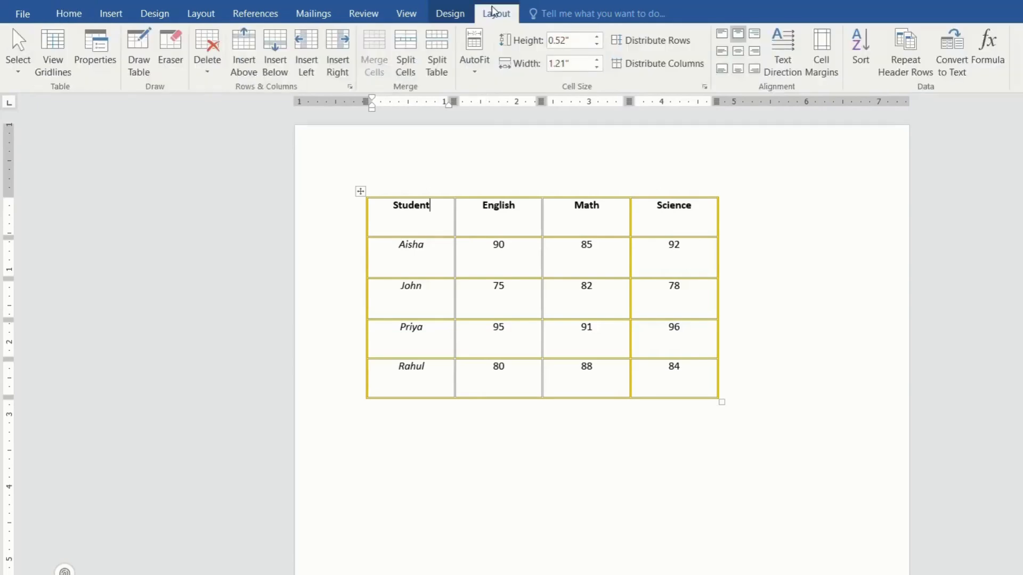
pyautogui.click(482, 61)
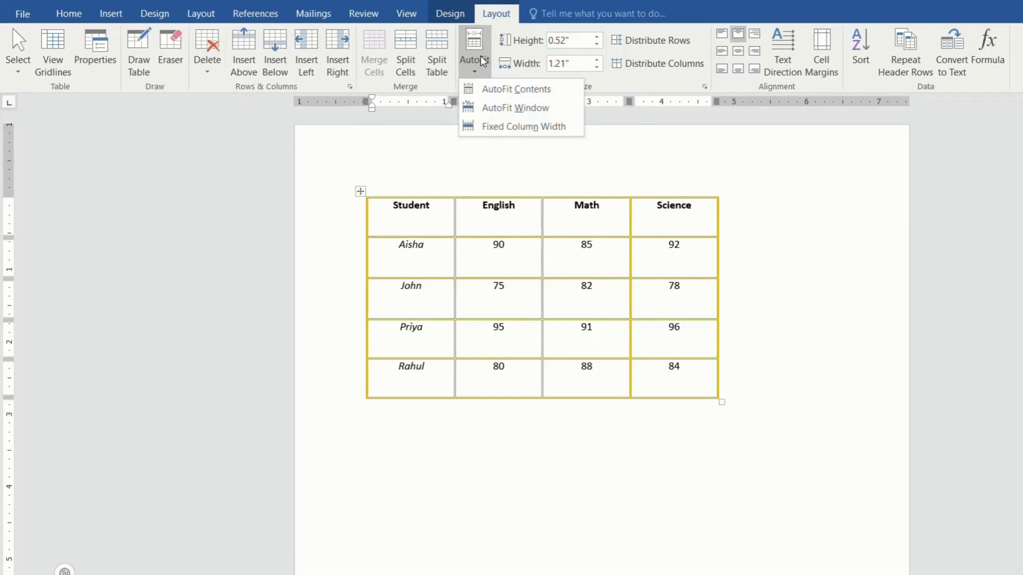
pyautogui.click(481, 61)
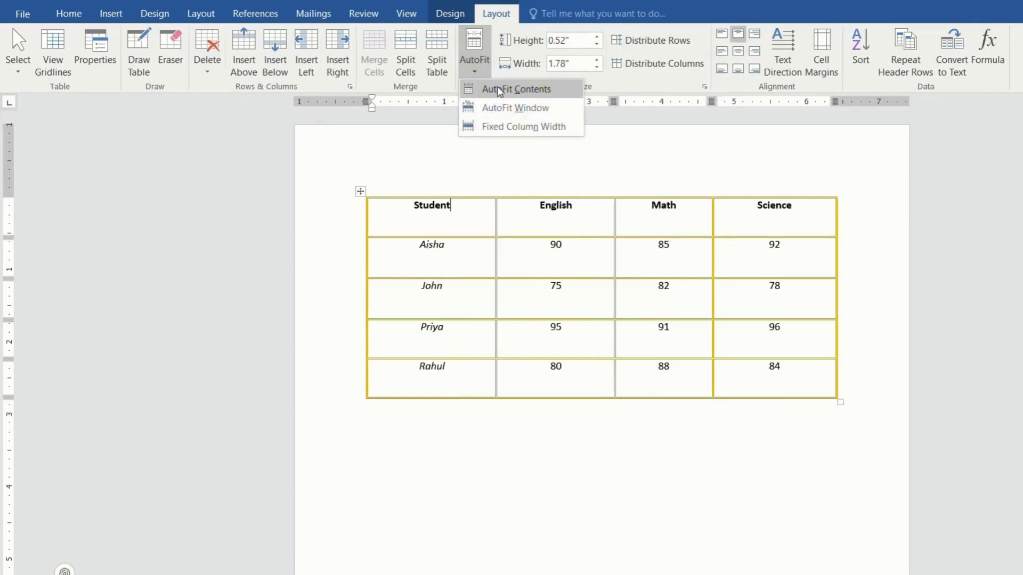
pyautogui.click(500, 91)
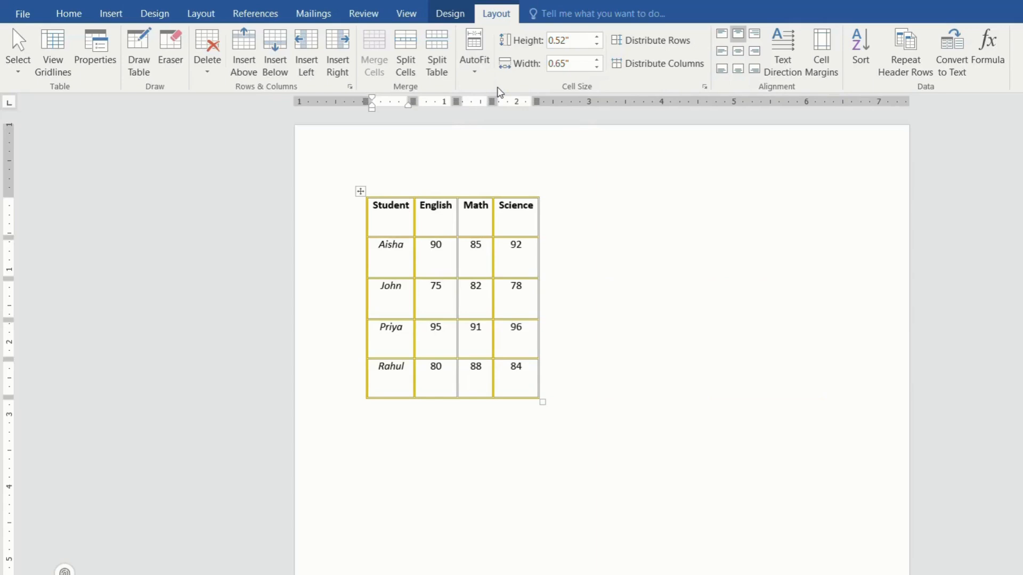
pyautogui.click(475, 64)
pyautogui.click(493, 108)
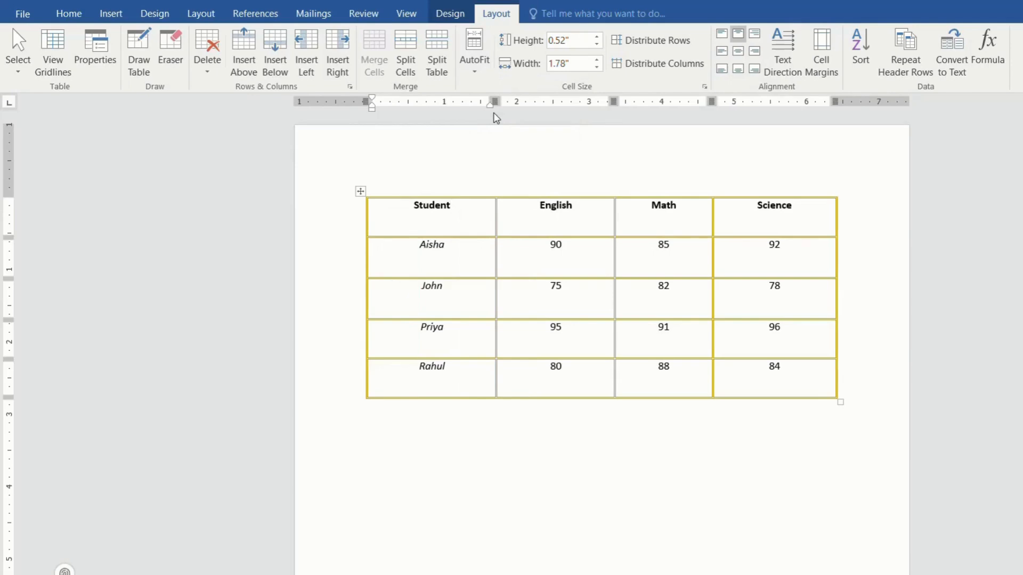
pyautogui.click(483, 71)
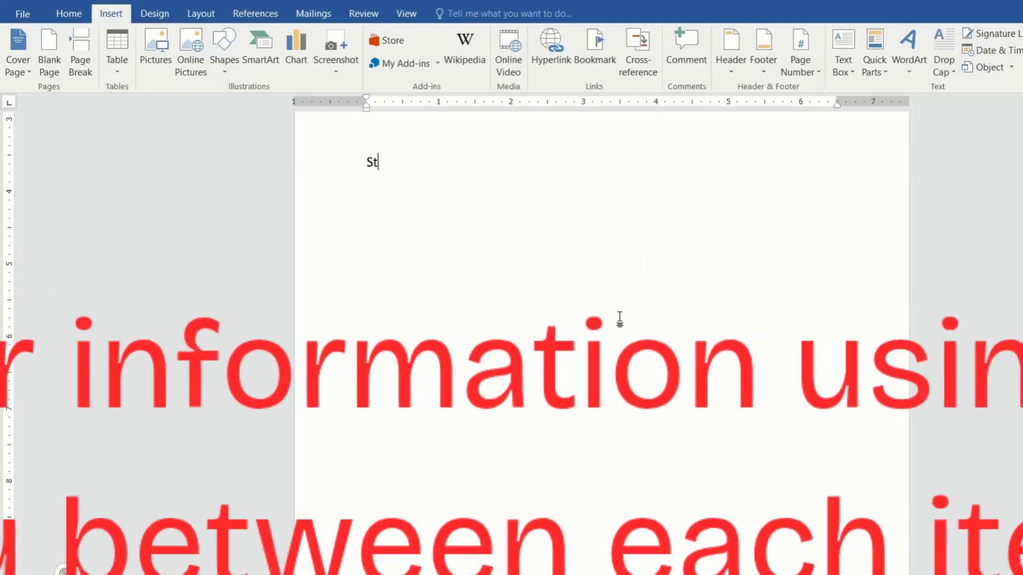
# Enter the header line "Student", "Math", "Science" as tab-separated text.
pyautogui.write('udent')
pyautogui.press('Tab')
pyautogui.write('Math Science')
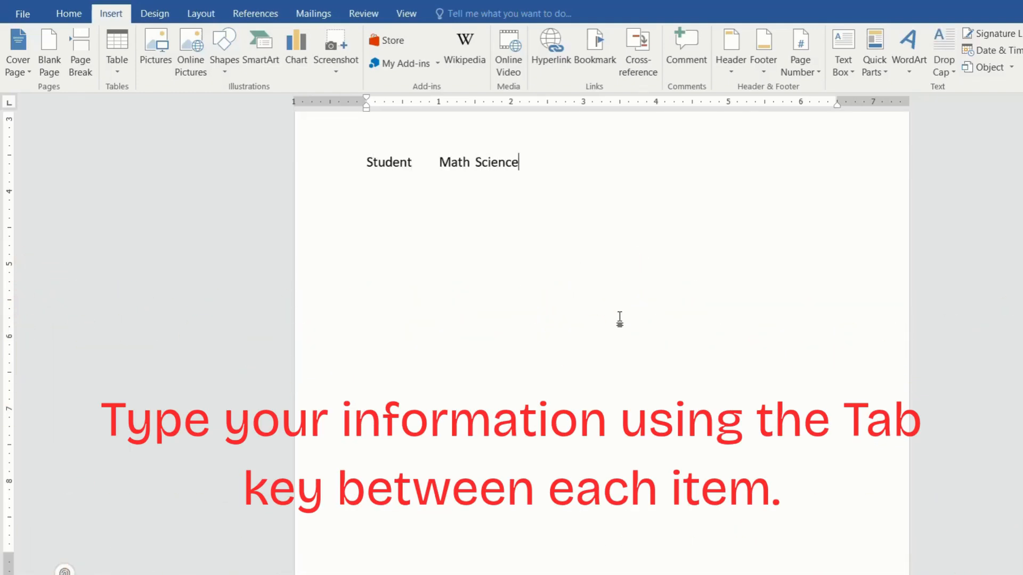
pyautogui.press('Return')
# Add two tab-separated lines below the header with each student's name and the marks 85 and 90, and 95 and 98.
pyautogui.write('Rahul')
pyautogui.press('Tab')
pyautogui.write('85')
pyautogui.press('Tab')
pyautogui.write('90')
pyautogui.press('Return')
pyautogui.write('Priya')
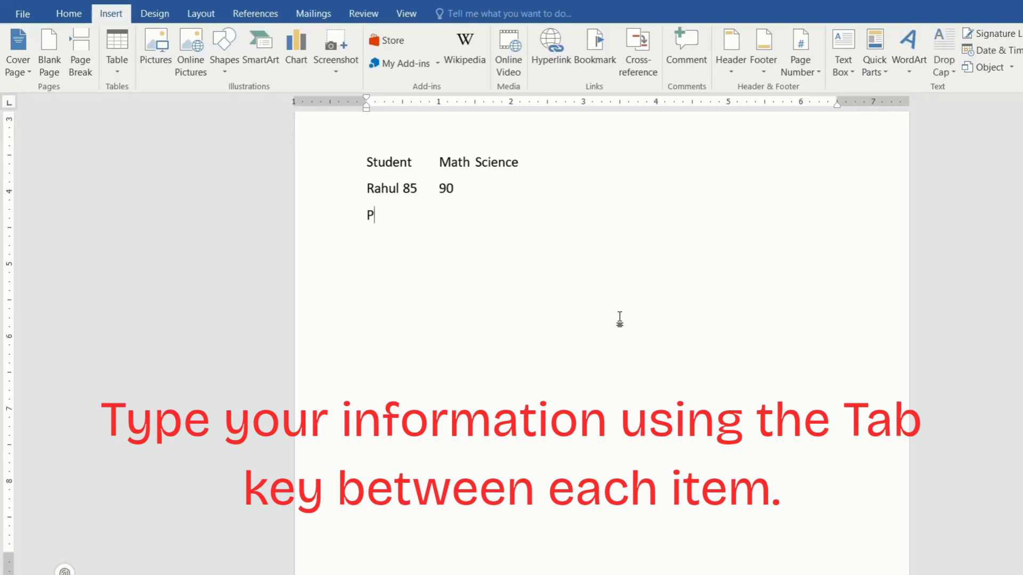
pyautogui.press('Tab')
pyautogui.write('95')
pyautogui.press('Tab')
pyautogui.write('98')
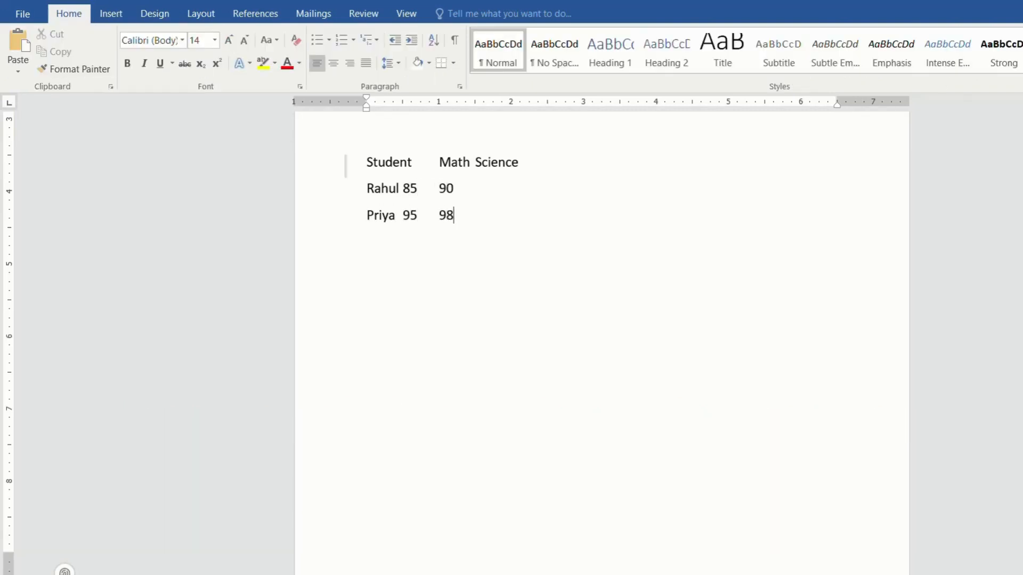
# Convert the three typed lines into a 3-column table, separating text at tabs with automatic fixed column width.
pyautogui.moveTo(366, 160); pyautogui.dragTo(463, 222)
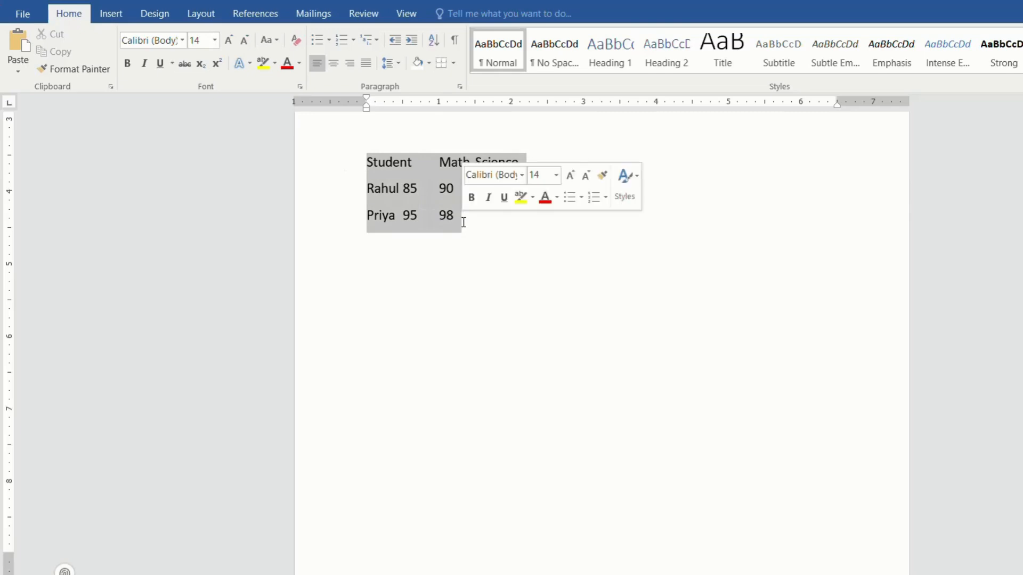
pyautogui.click(110, 15)
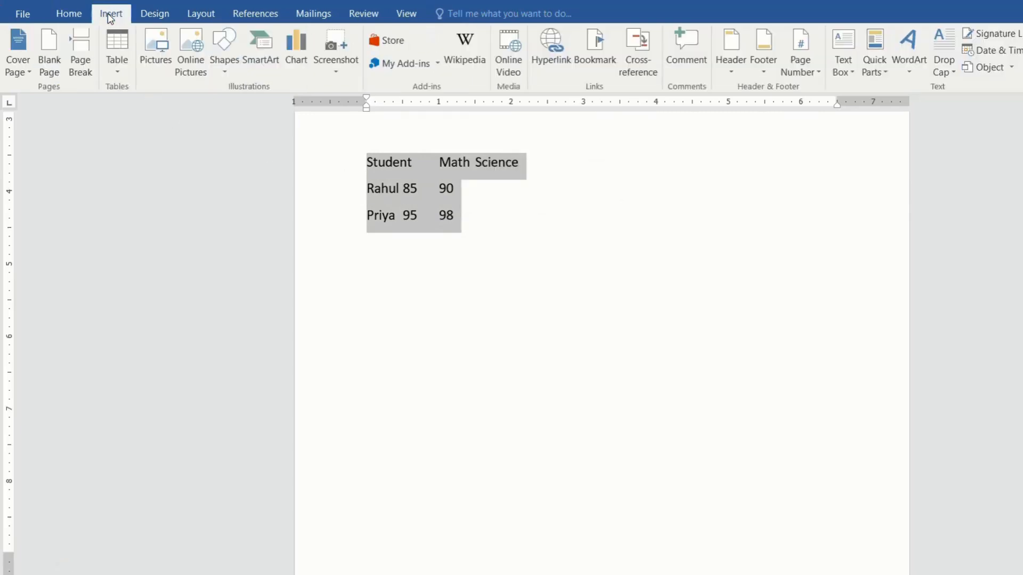
pyautogui.click(114, 60)
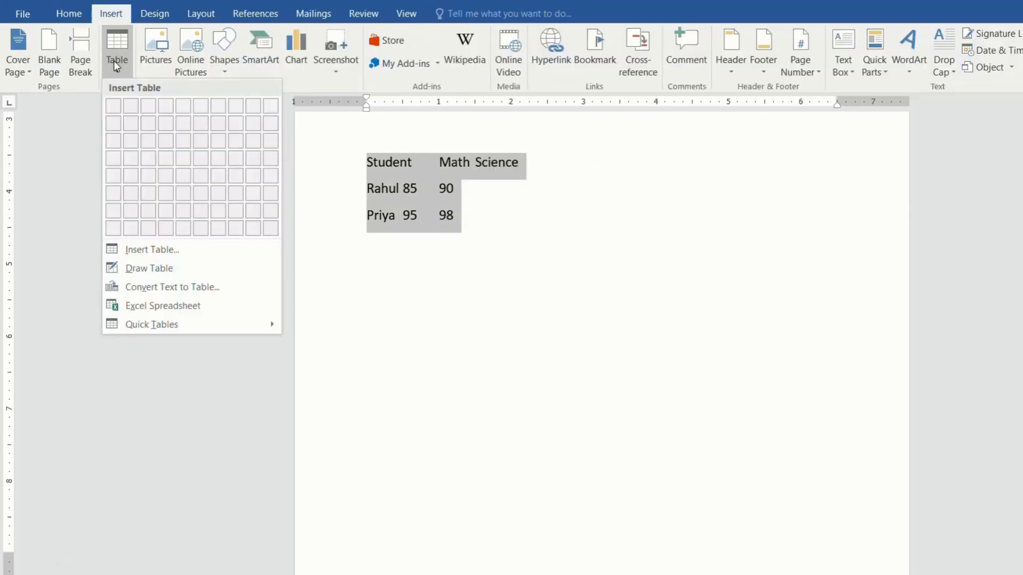
pyautogui.click(227, 292)
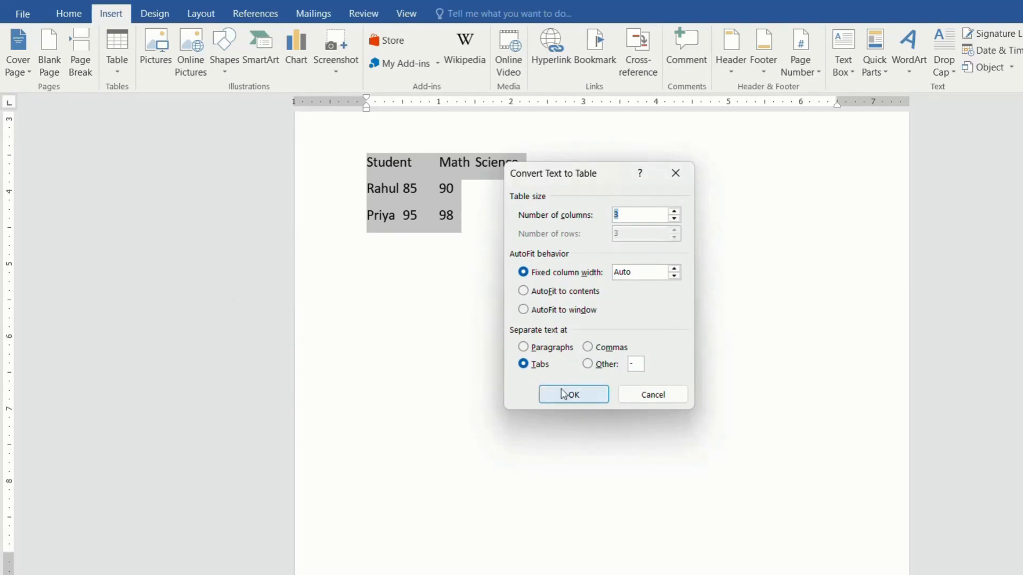
pyautogui.click(594, 399)
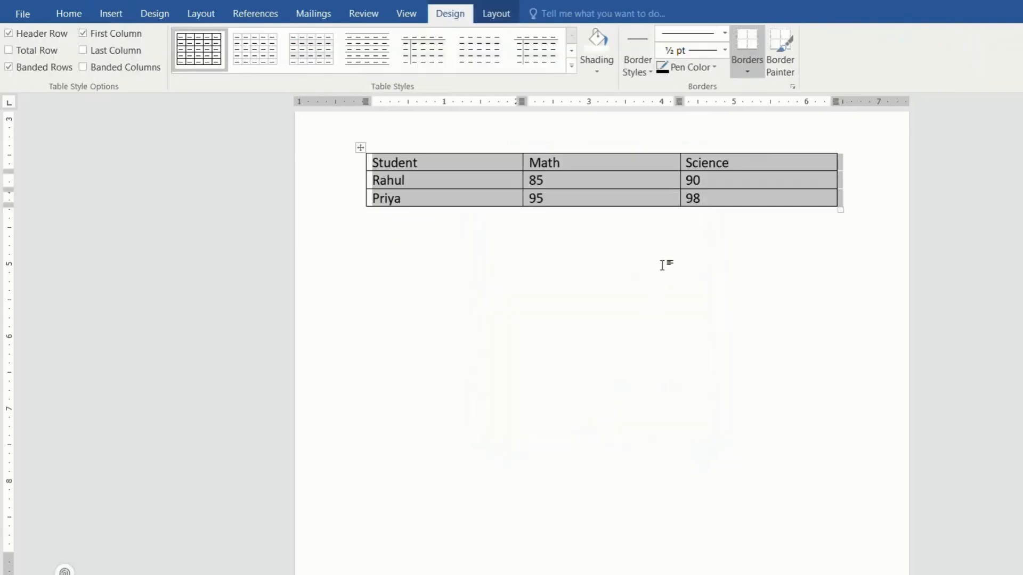
pyautogui.click(662, 265)
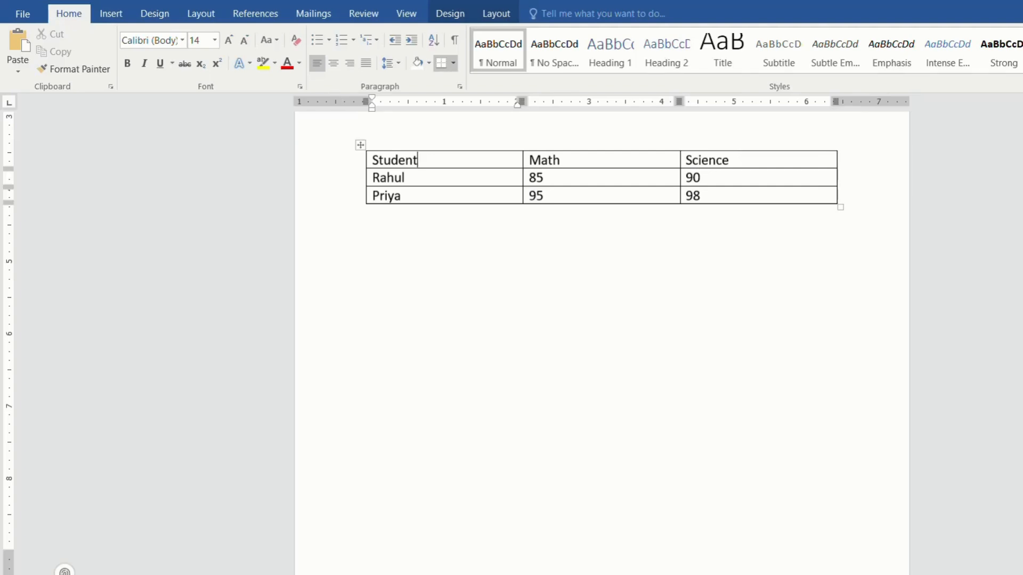
# Convert the entire three-column student table back to text, separated with tabs.
pyautogui.click(357, 145)
pyautogui.click(489, 14)
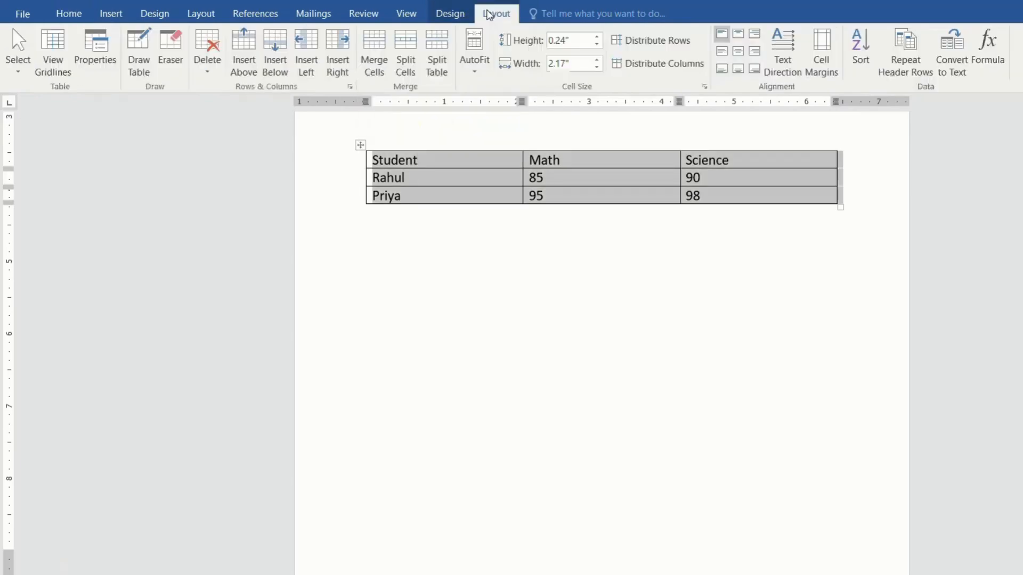
pyautogui.click(953, 45)
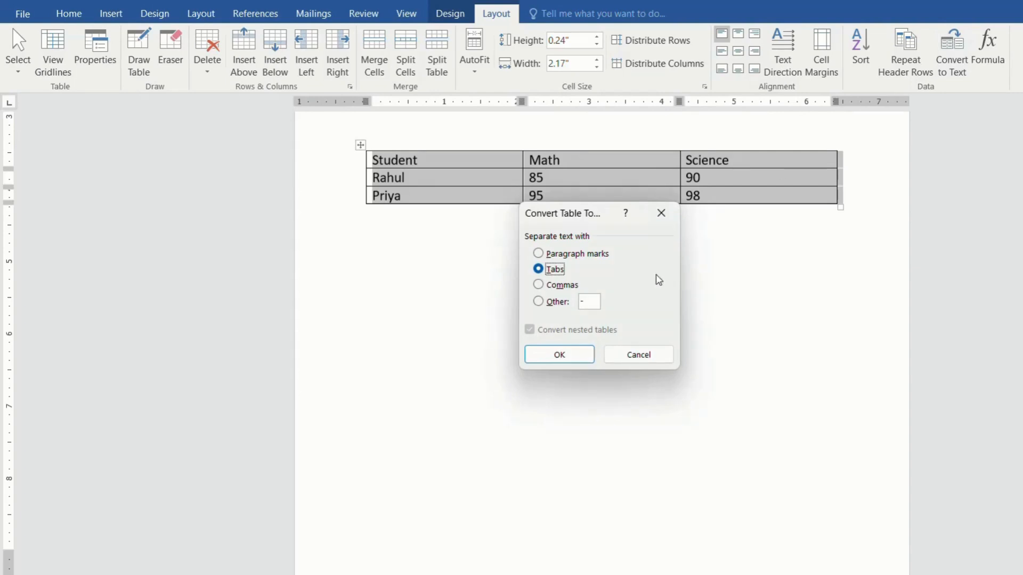
pyautogui.click(581, 360)
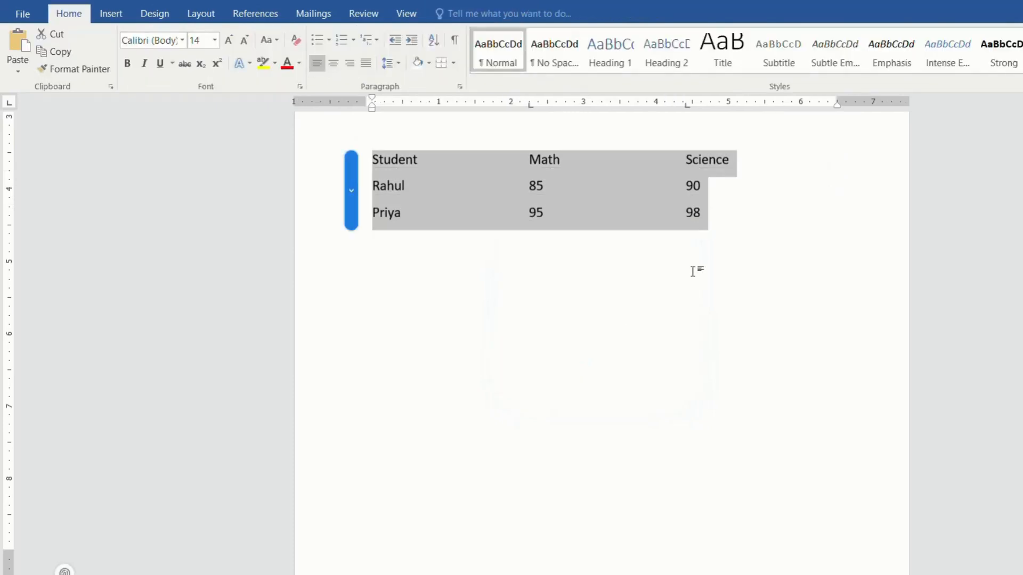
pyautogui.click(769, 223)
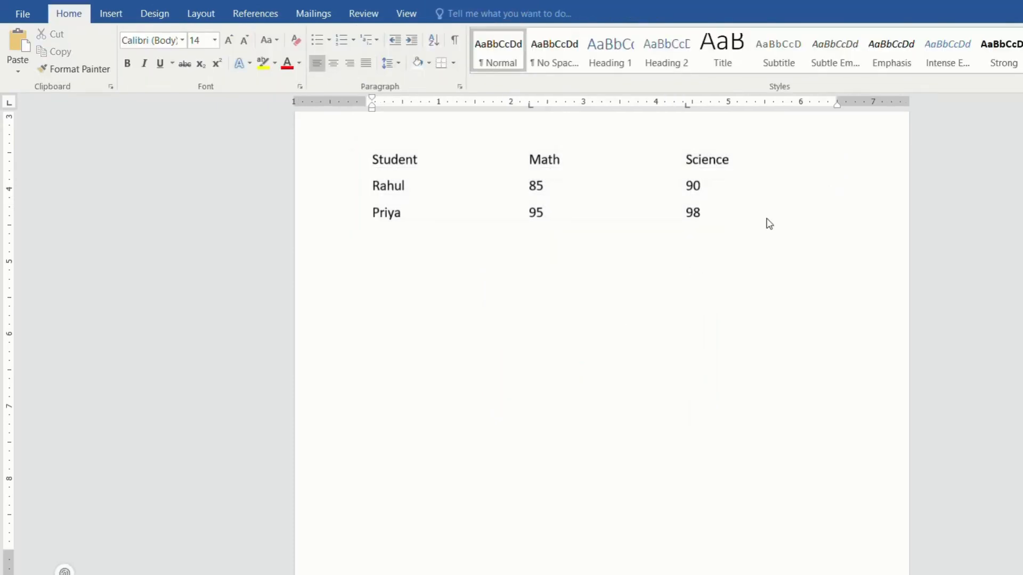